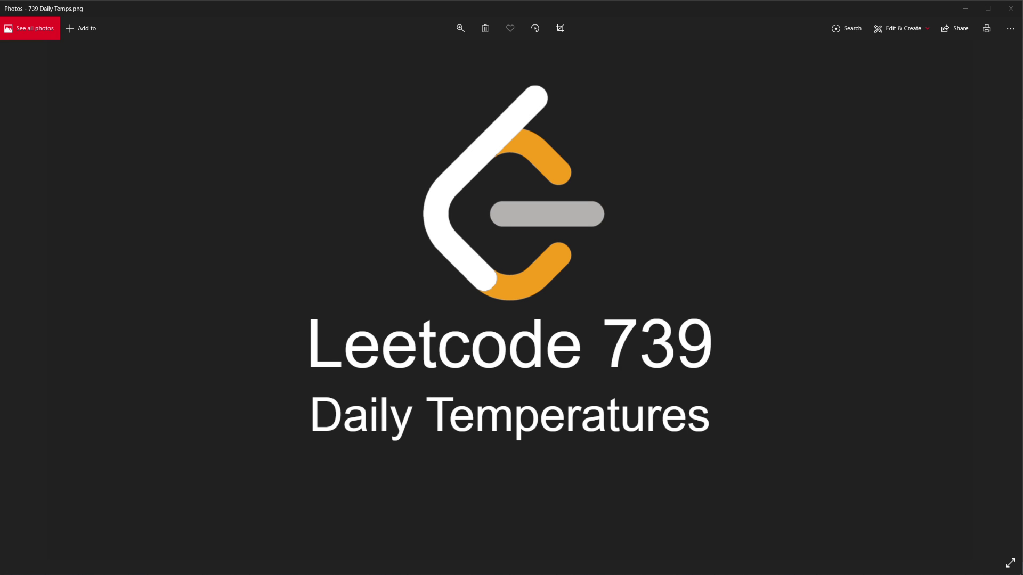
- Minimize the Photos window showing the Leetcode 739 title image
click(964, 8)
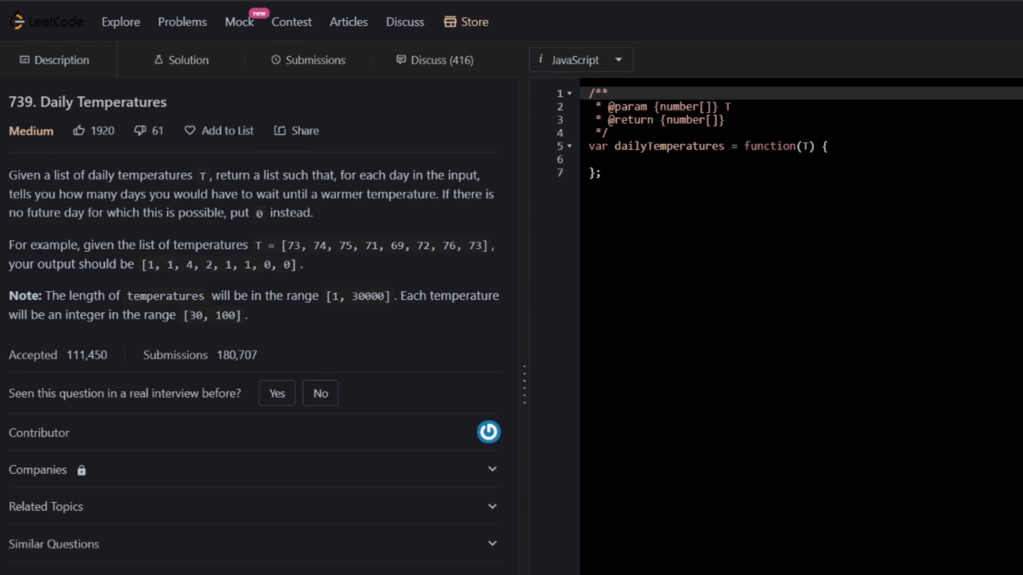
- Switch to the draw.io tab with the 739. Daily Temperatures diagram
key(ctrl+Tab)
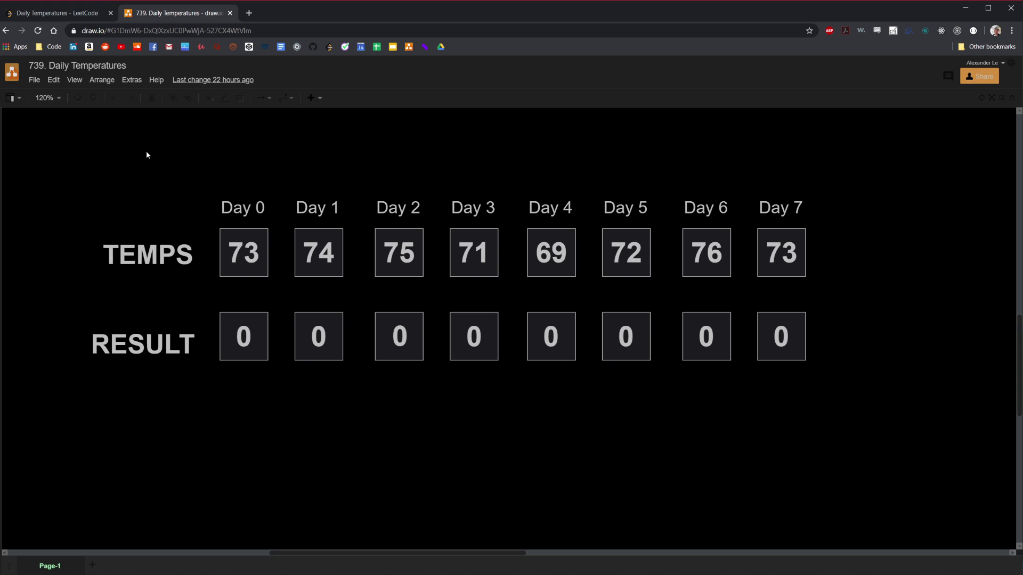
drag(200, 170, 286, 302)
click(272, 211)
drag(202, 181, 277, 296)
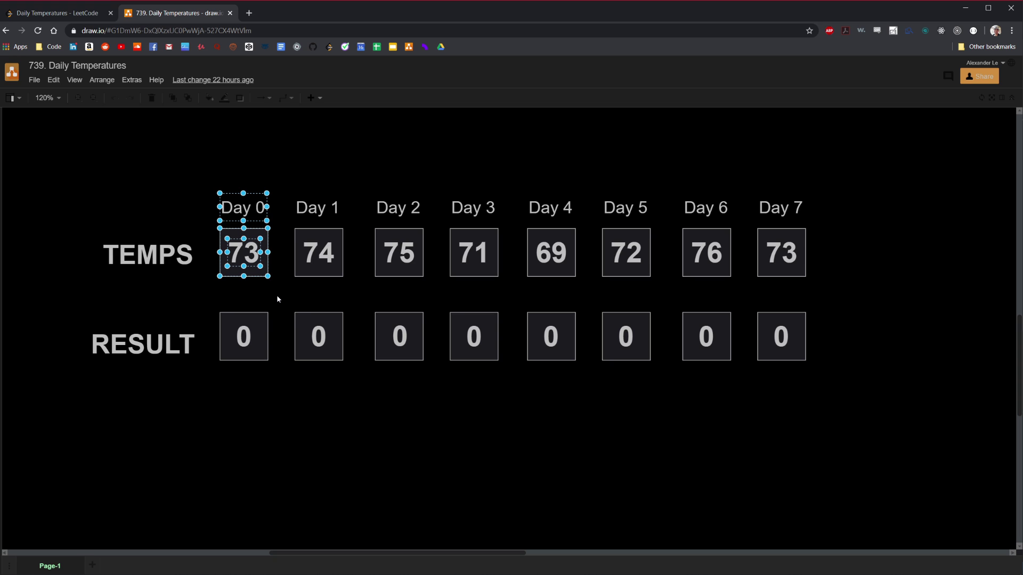
drag(279, 165, 271, 246)
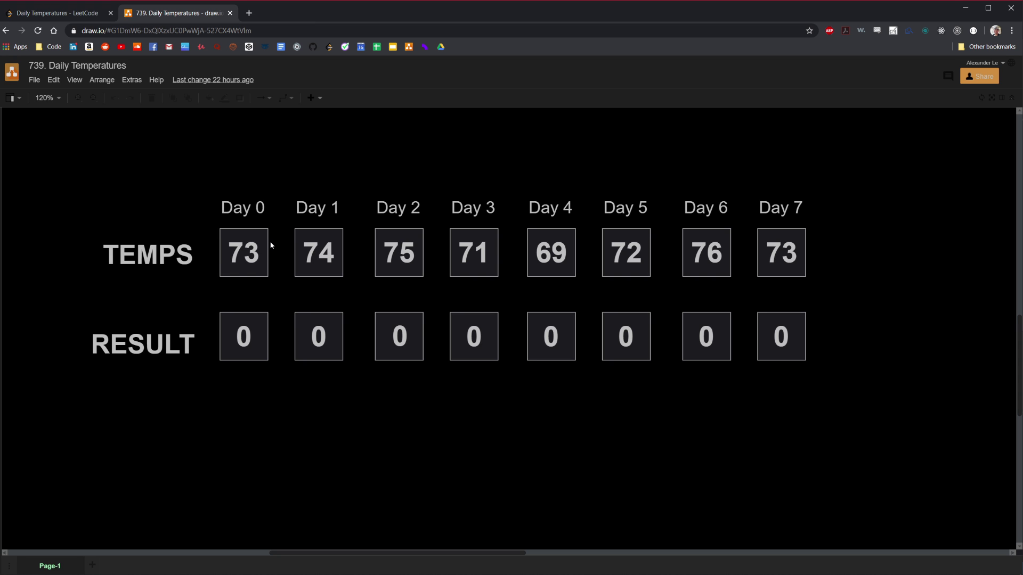
double_click(238, 334)
text(1)
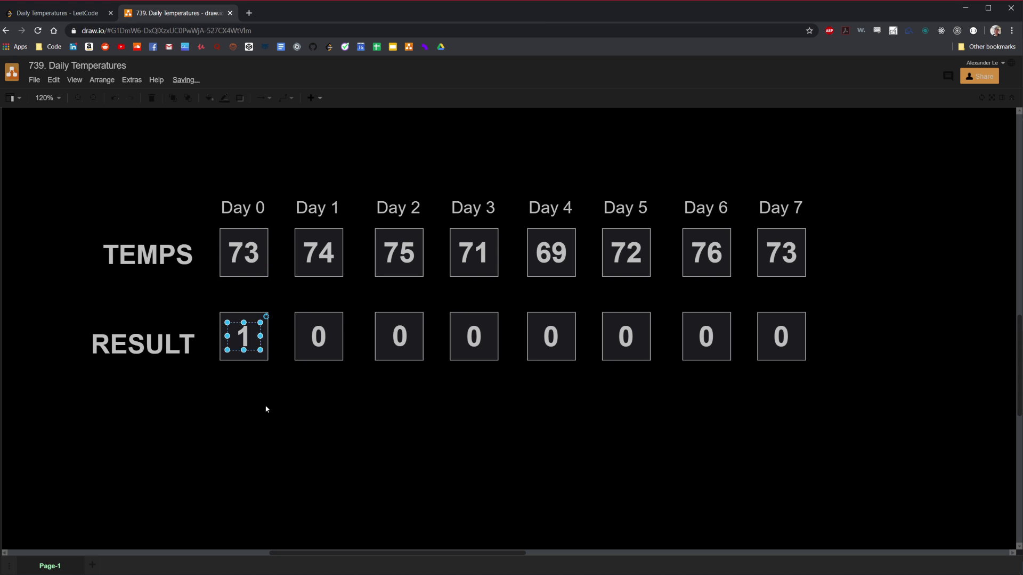
click(265, 408)
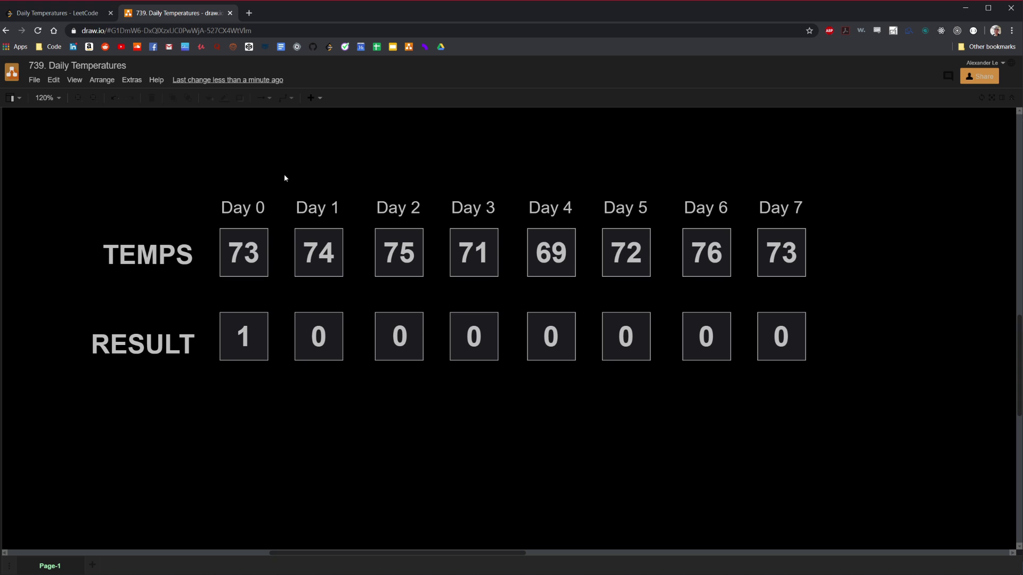
drag(356, 179, 437, 296)
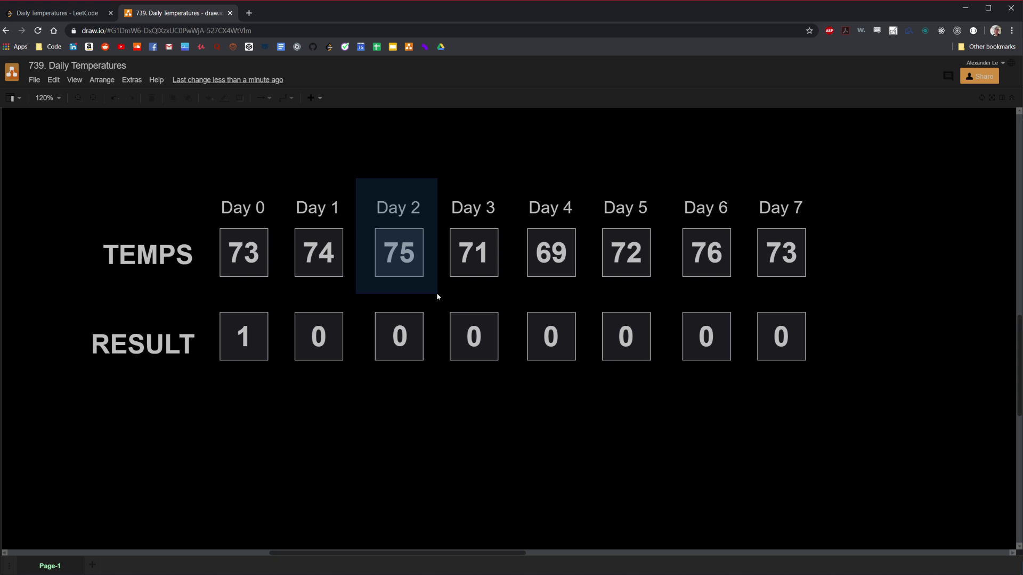
drag(437, 296, 437, 296)
drag(356, 179, 286, 300)
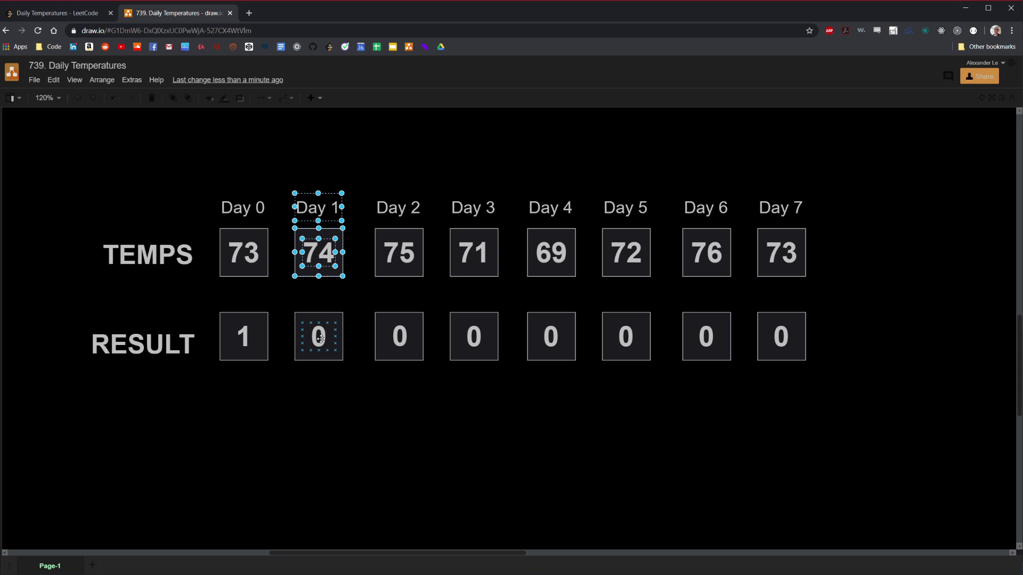
double_click(318, 336)
text(1)
click(337, 400)
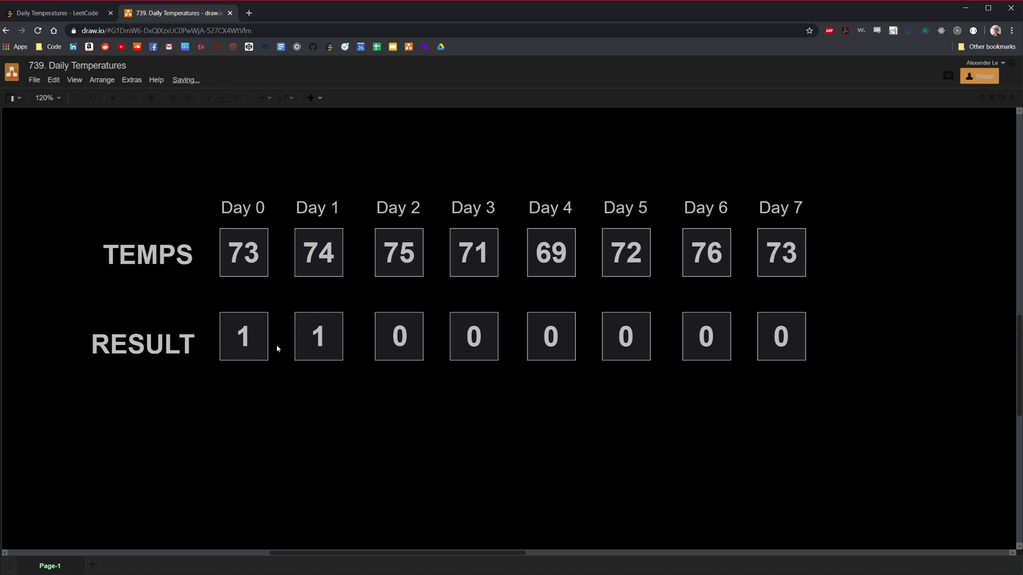
drag(369, 162, 428, 291)
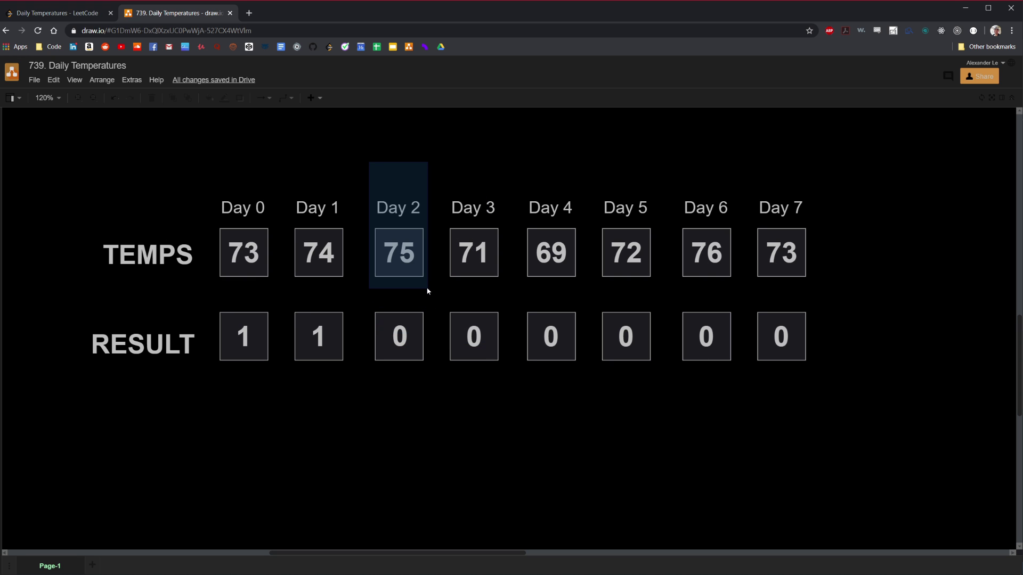
drag(428, 291, 660, 298)
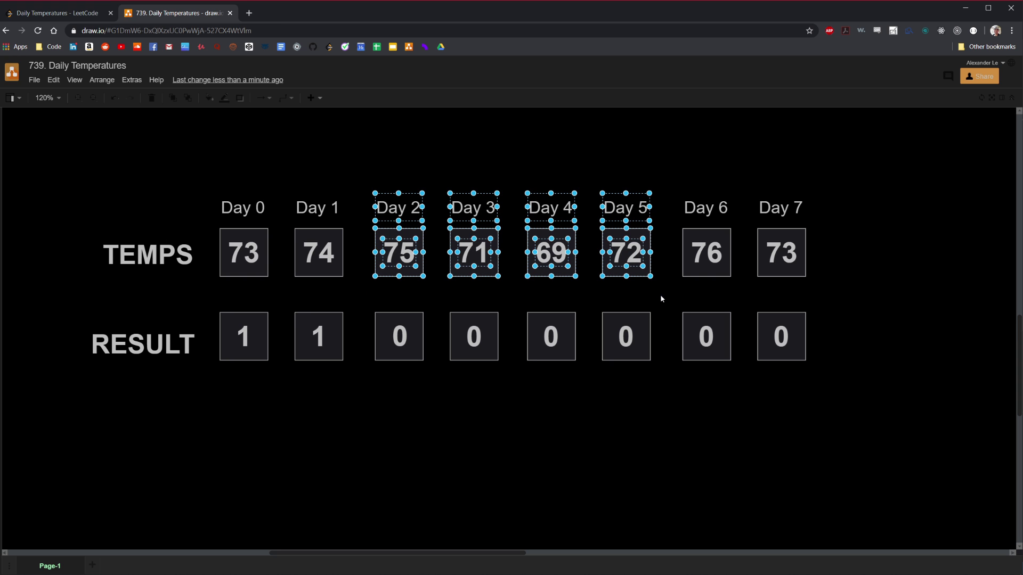
drag(648, 149, 746, 352)
click(675, 379)
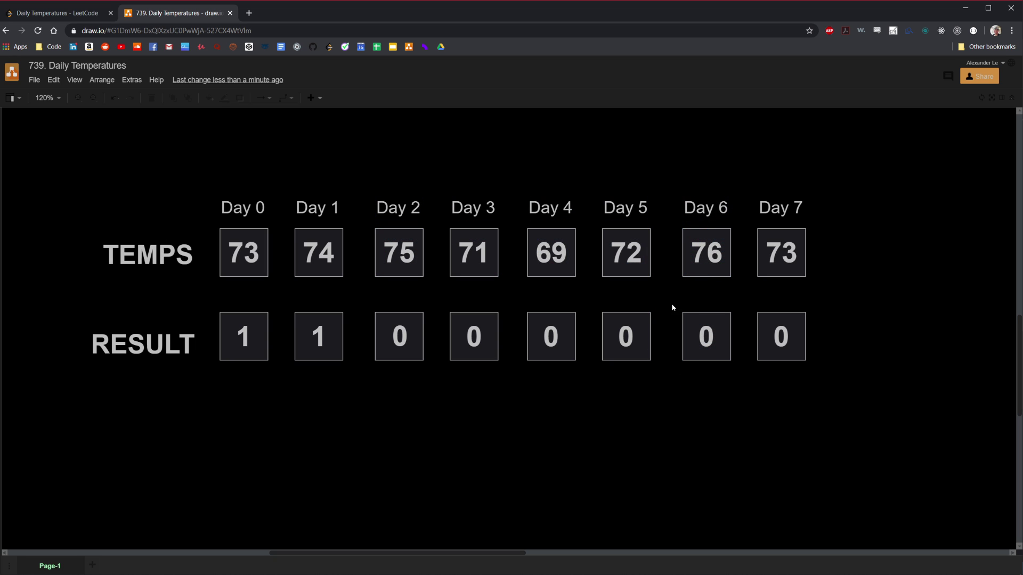
drag(672, 308, 746, 223)
click(411, 334)
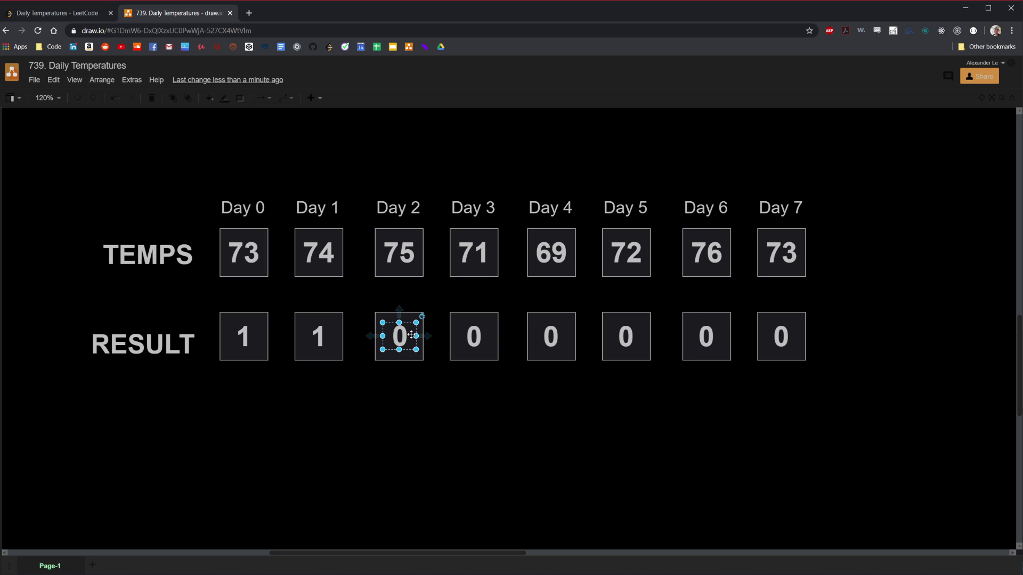
double_click(411, 334)
text(4)
click(423, 415)
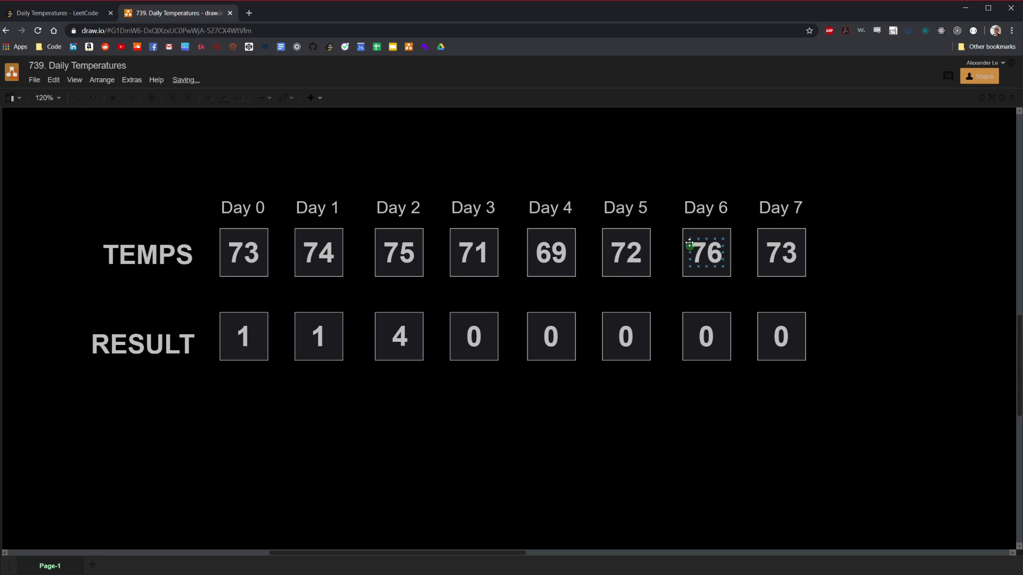
drag(663, 184, 724, 234)
drag(365, 186, 437, 229)
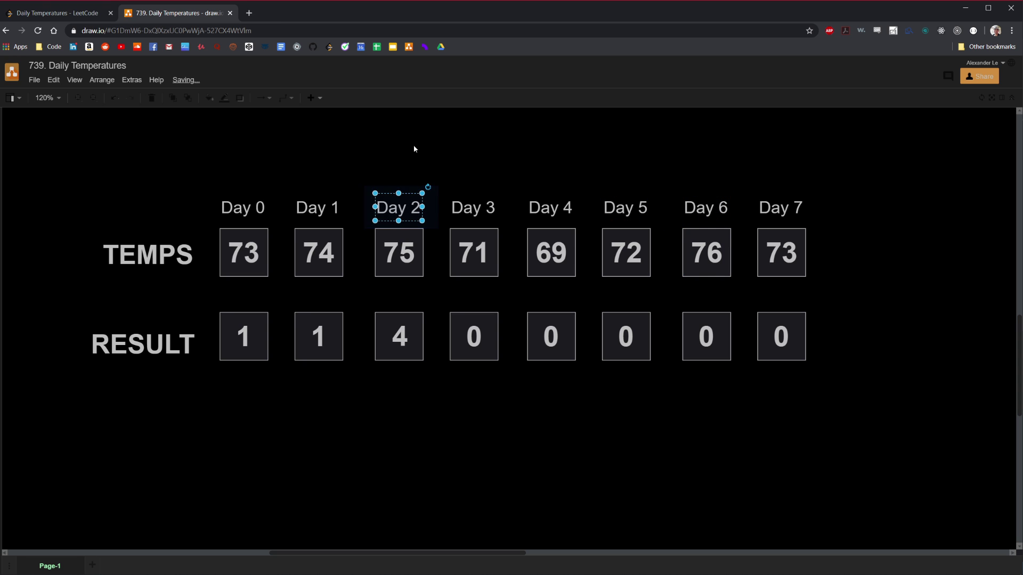
click(413, 145)
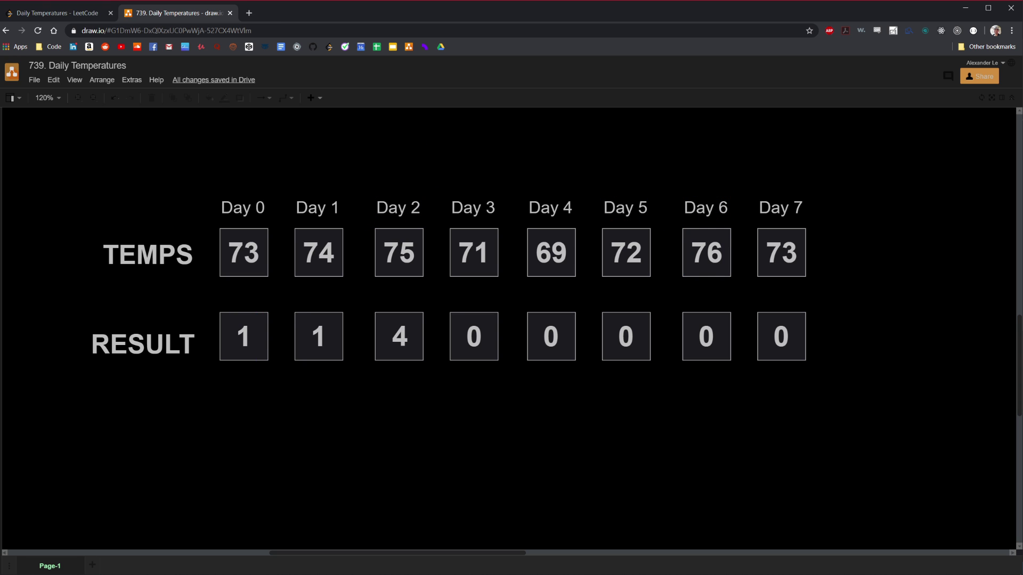
- Undo the filled-in RESULT values so every box reads 0 again
key(ctrl+z)
key(ctrl+z)
key(ctrl+z)
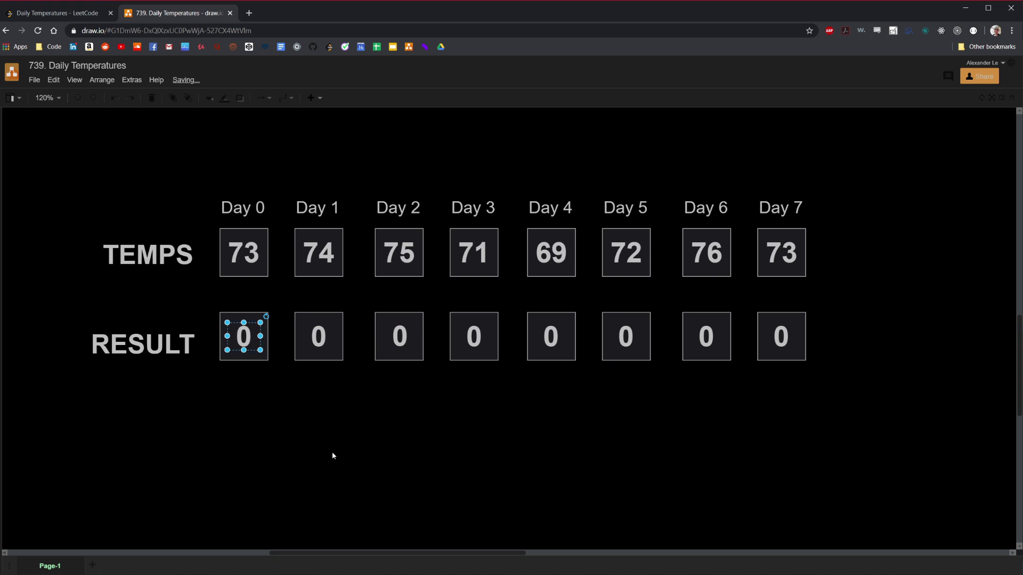
click(390, 153)
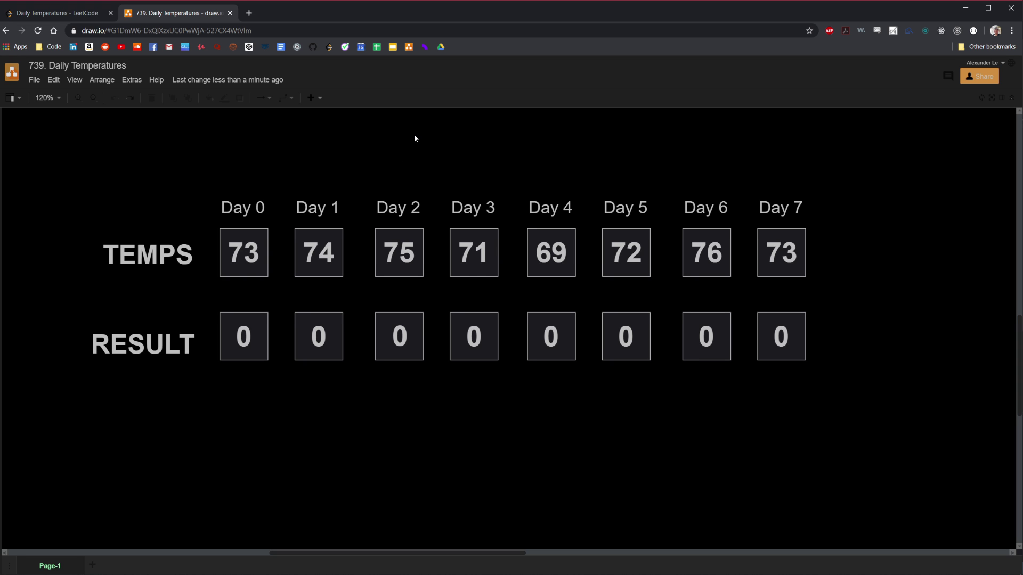
drag(415, 138, 412, 150)
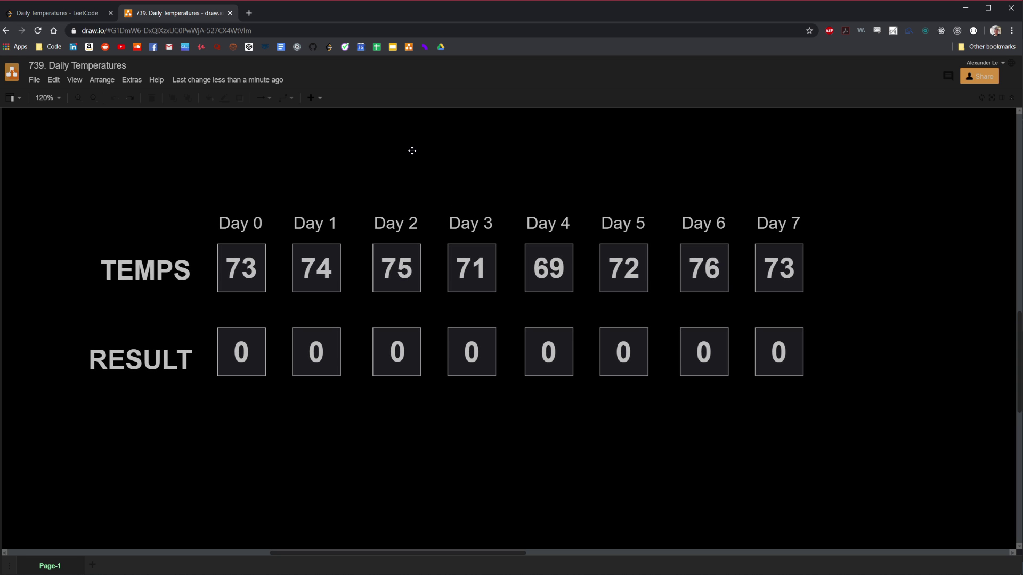
- Drag the Current and Next pointers down to sit above the Day row
scroll(412, 150, up, 5)
drag(219, 326, 479, 137)
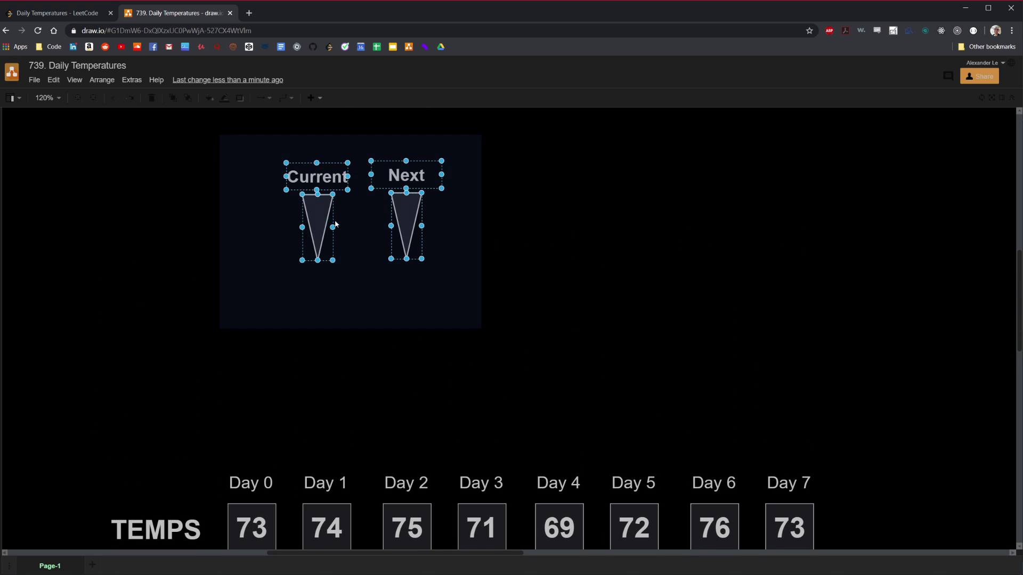
drag(313, 259, 243, 483)
click(469, 373)
scroll(461, 277, down, 4)
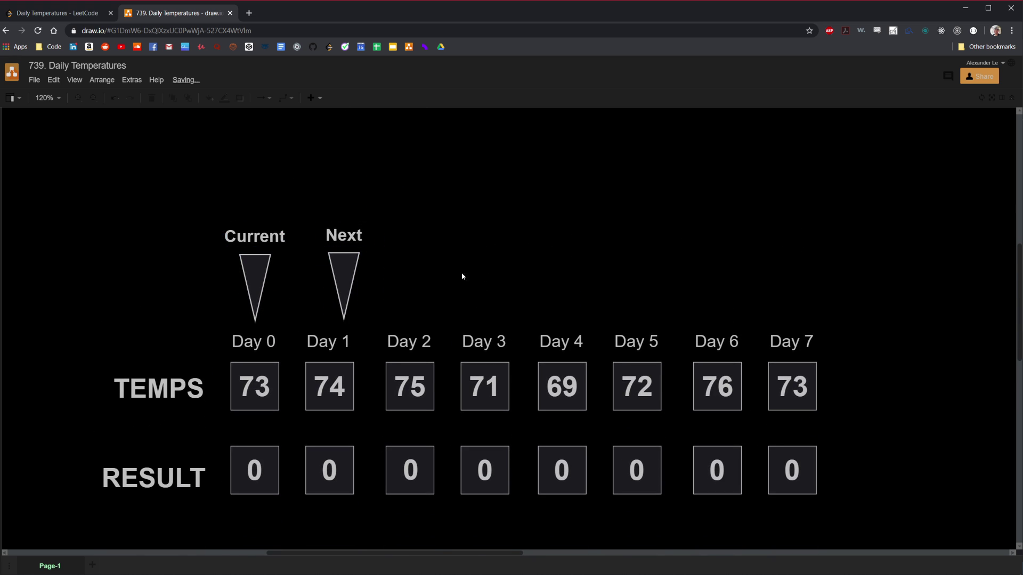
- Reposition the Next and Current pointers to different days along the row
drag(392, 150, 296, 297)
drag(343, 254, 638, 239)
drag(98, 155, 410, 294)
drag(251, 235, 325, 232)
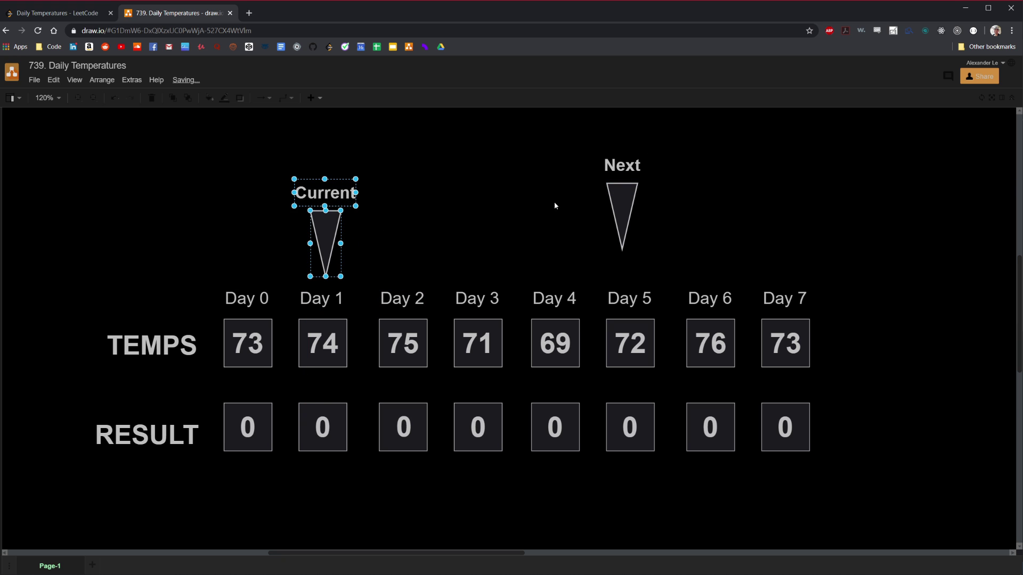
drag(514, 139, 734, 270)
drag(643, 193, 626, 209)
click(395, 271)
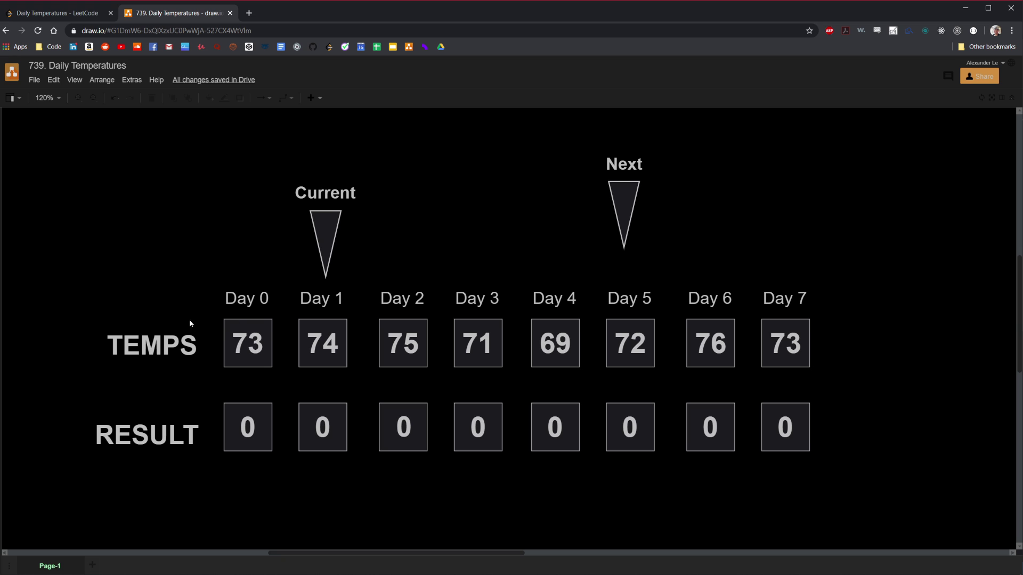
- Undo the moves so Current points at Day 0 and Next at Day 1
key(ctrl+z)
key(ctrl+z)
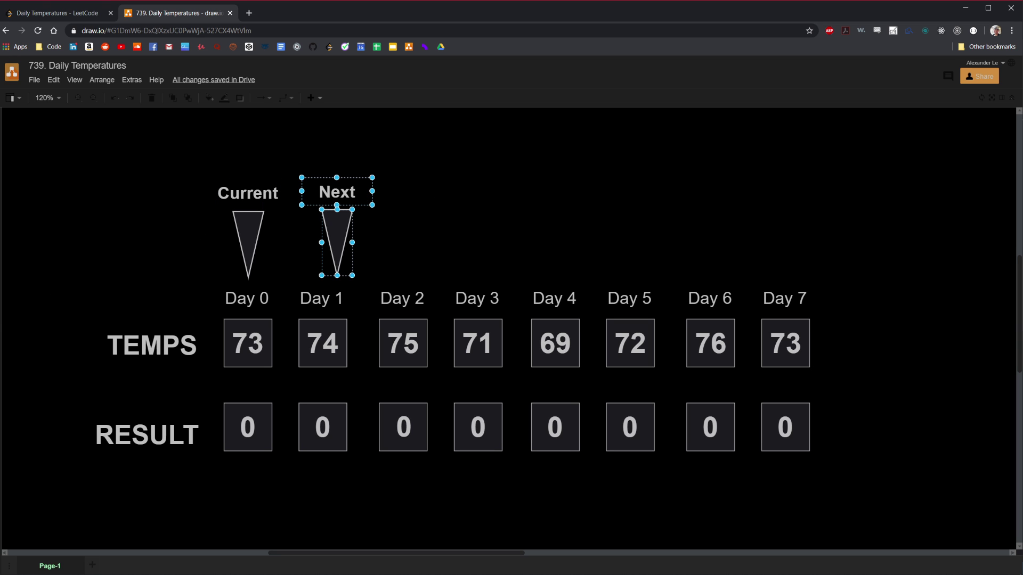
drag(395, 157, 298, 260)
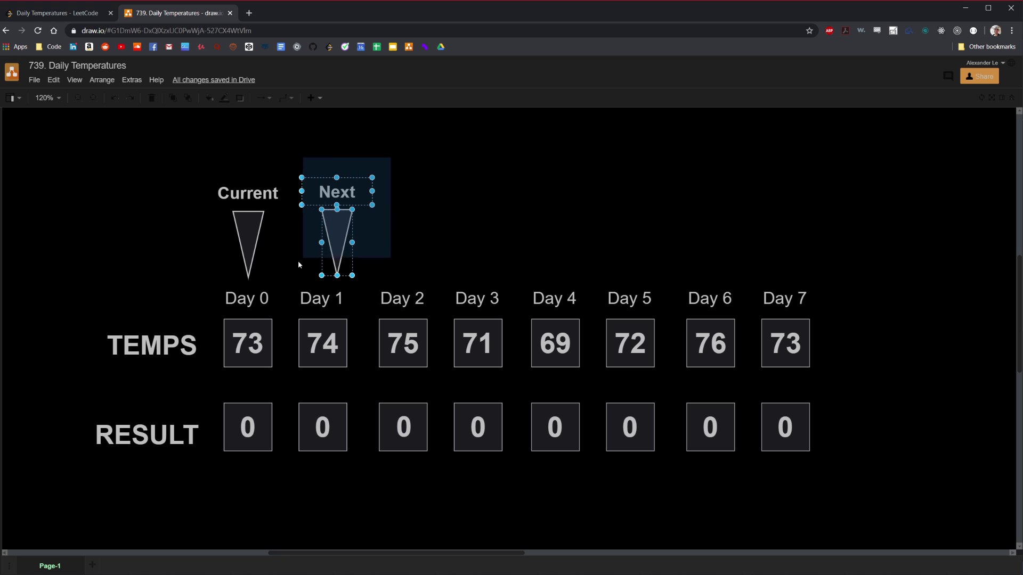
click(487, 257)
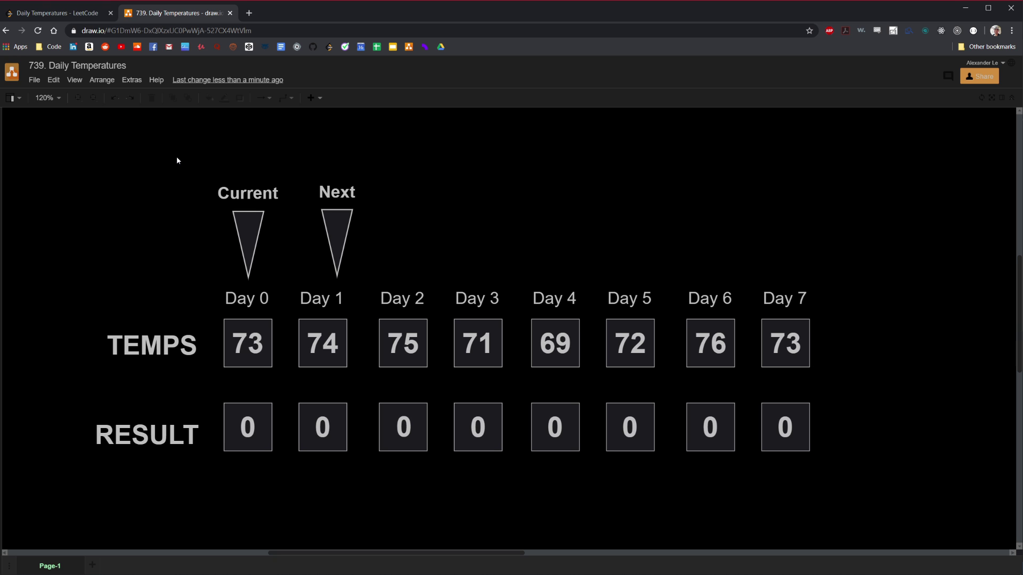
- Delete the Next pointer and move the Current pointer above Day 7
drag(273, 161, 434, 270)
key(Delete)
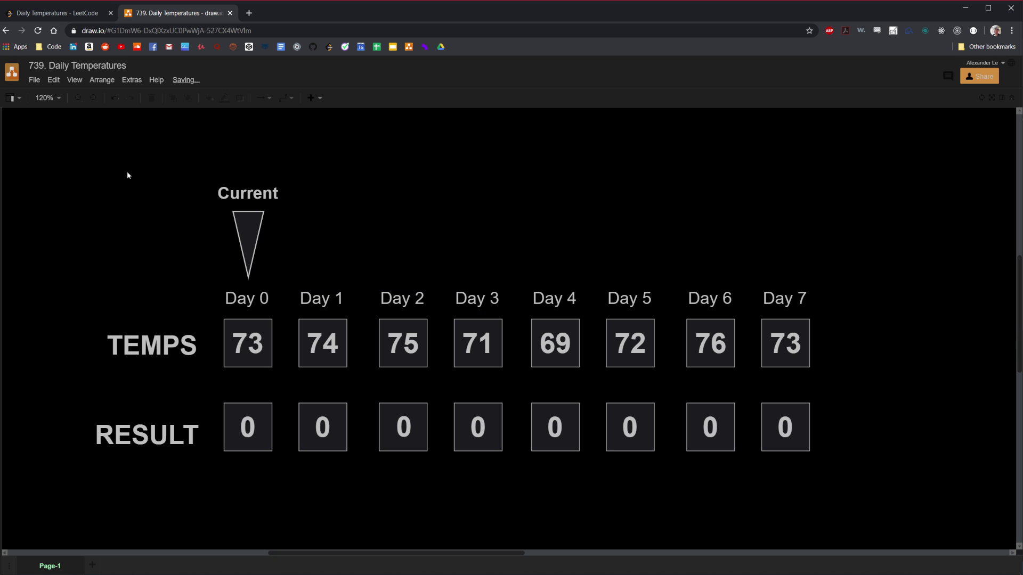
drag(110, 160, 353, 289)
drag(248, 238, 814, 239)
click(552, 223)
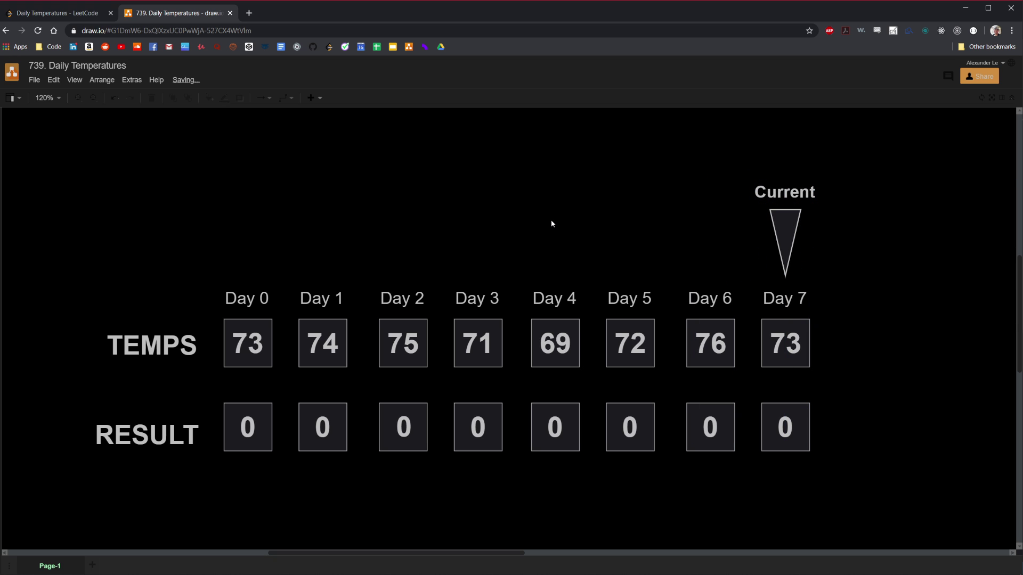
- Drag the STACK cylinder left until it sits right beside the Day 7 column
scroll(554, 239, down, 1)
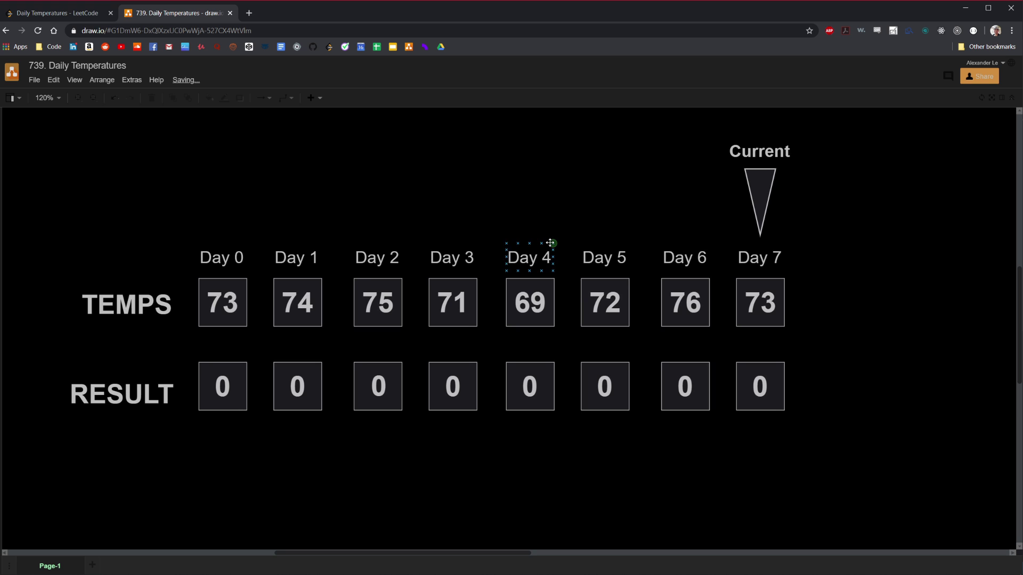
scroll(550, 240, down, 2)
scroll(692, 224, right, 5)
drag(612, 167, 965, 528)
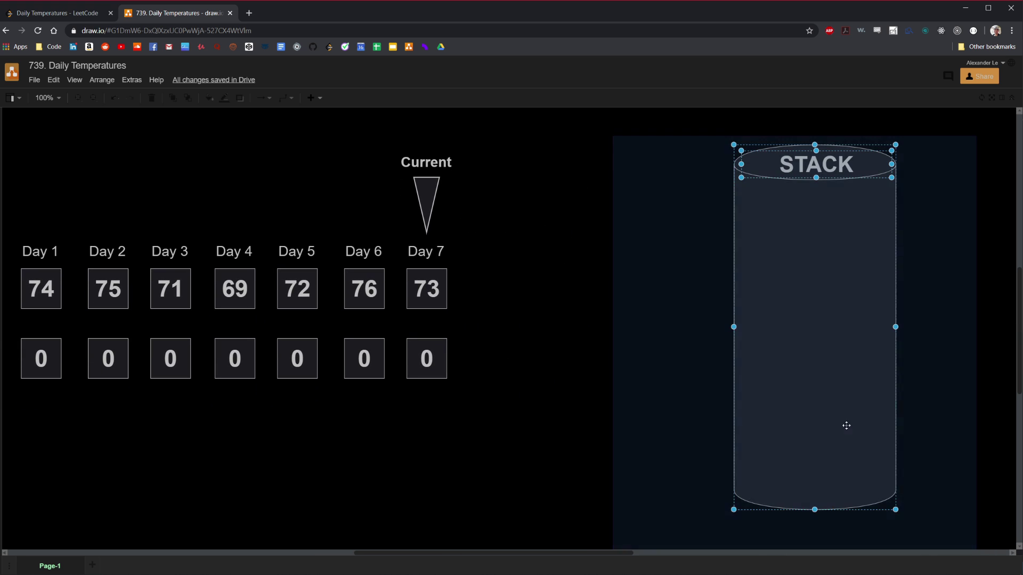
drag(845, 425, 575, 388)
drag(299, 441, 434, 404)
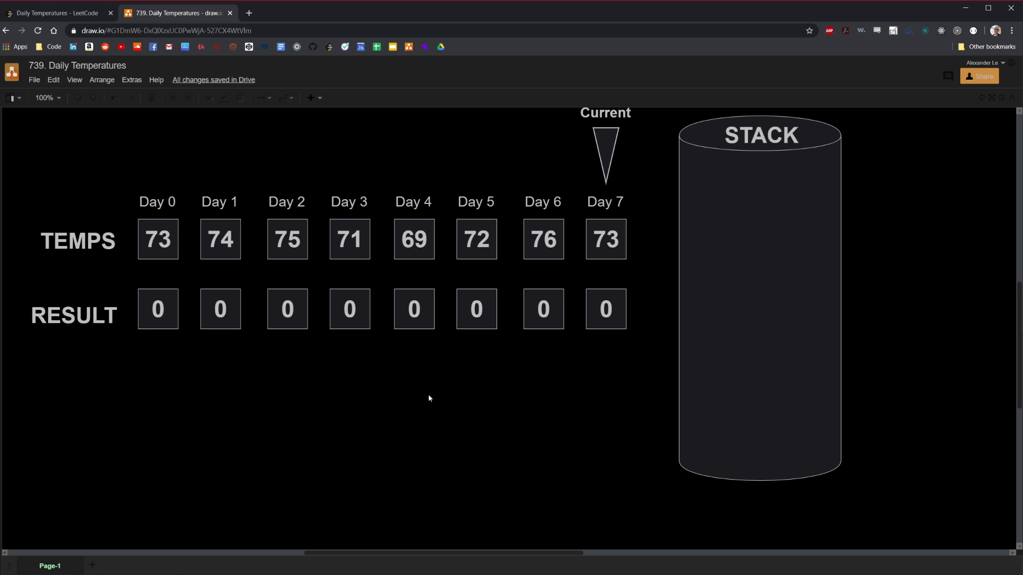
- Copy Day 7's label and 73 box into the bottom of the STACK cylinder
scroll(436, 370, up, 1)
scroll(436, 370, right, 1)
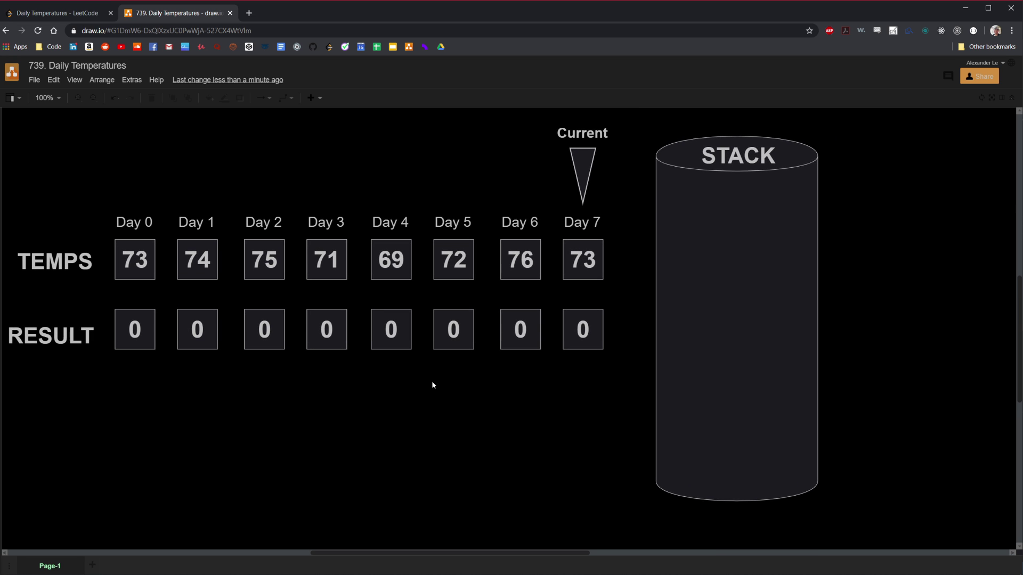
drag(455, 393, 443, 396)
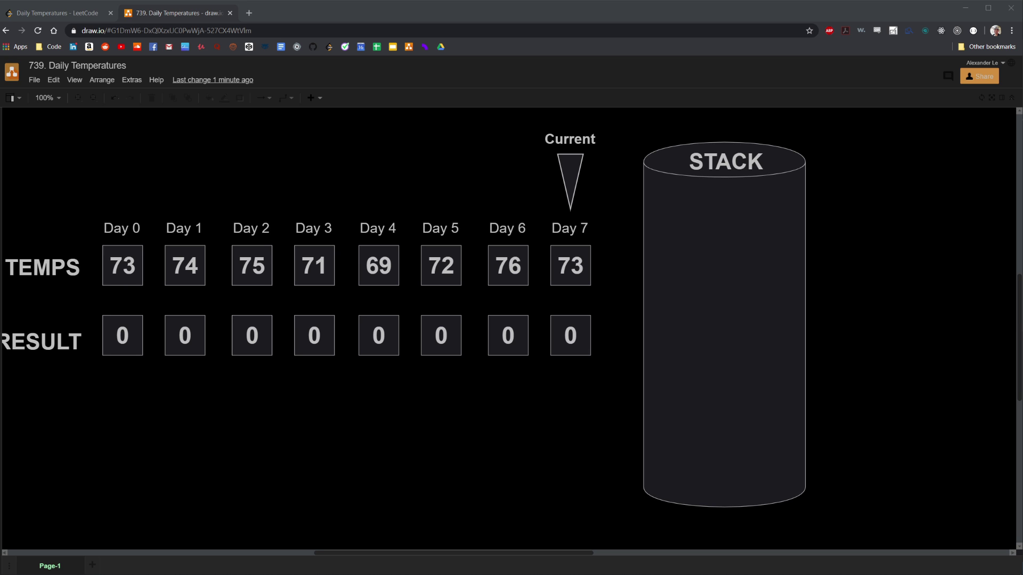
drag(589, 196, 577, 209)
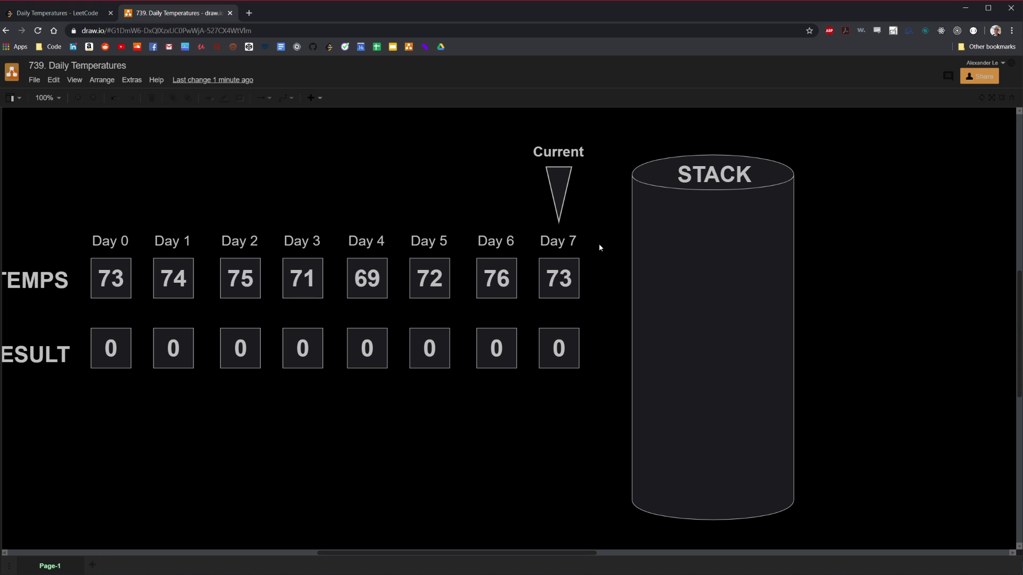
drag(558, 278, 714, 491)
click(548, 407)
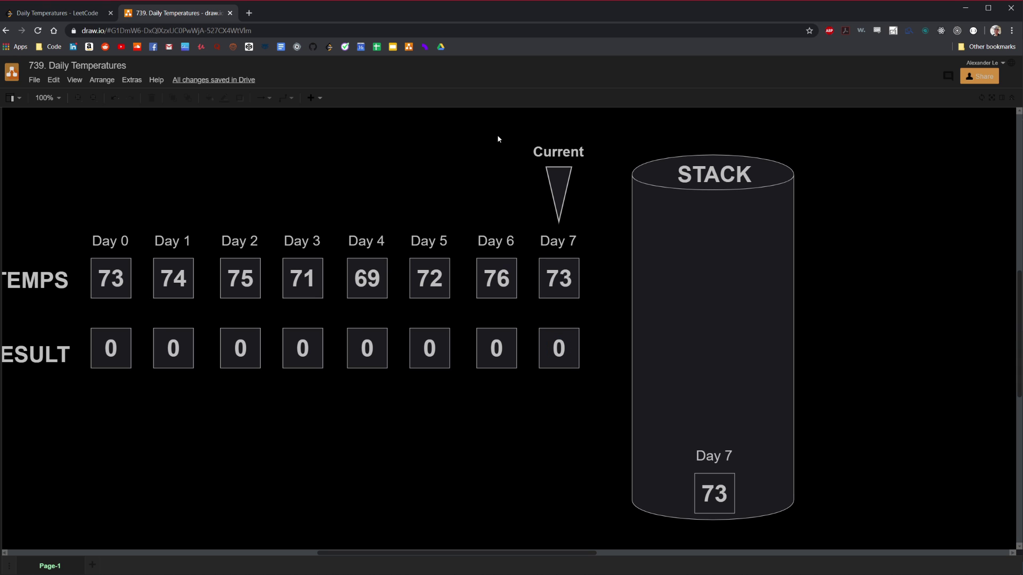
- Move the Current label and arrow above Day 6
drag(497, 136, 595, 231)
drag(558, 200, 495, 197)
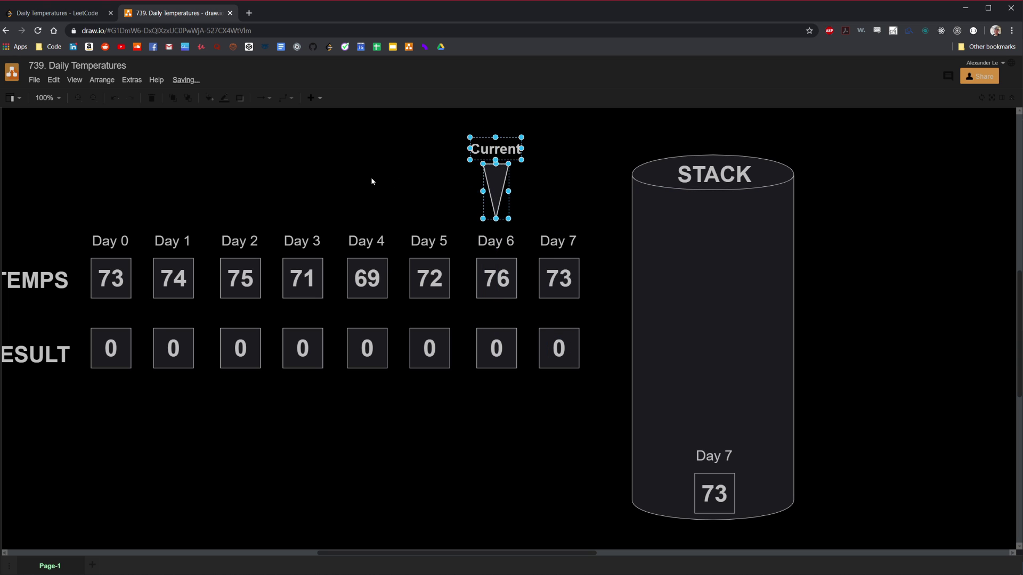
click(371, 181)
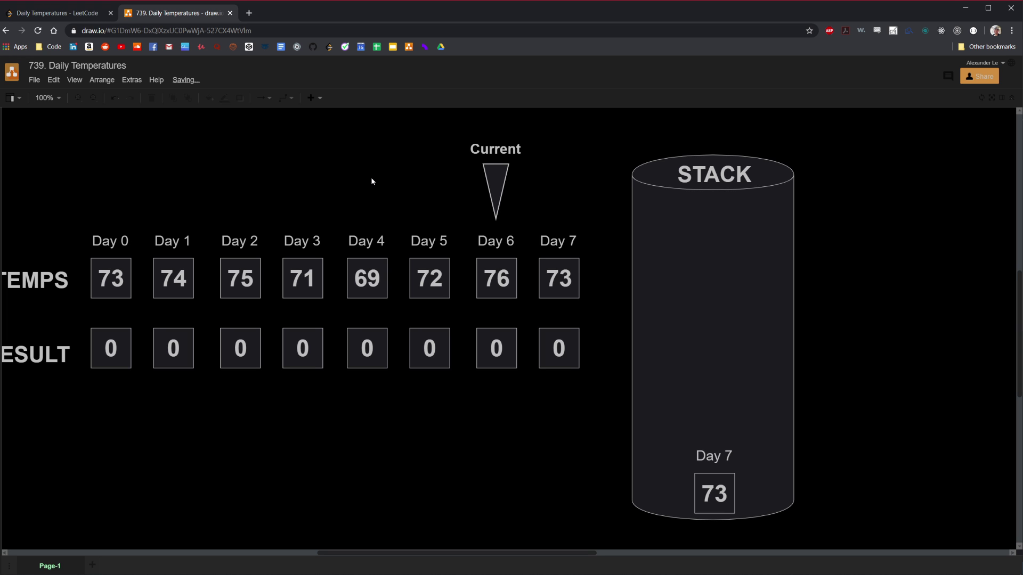
- Select the stacked Day 7 label and 73 box and delete them
drag(565, 440, 817, 512)
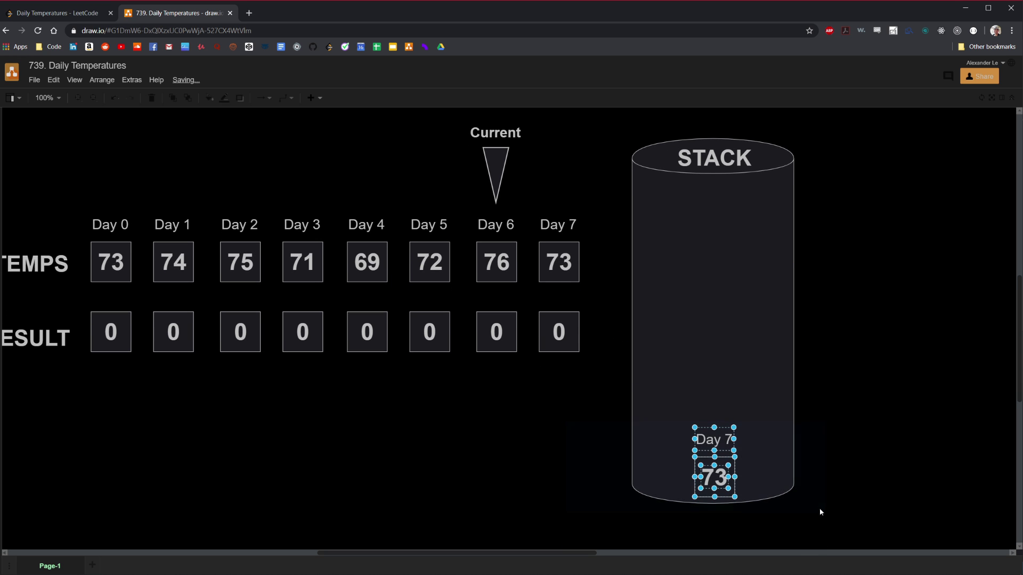
click(501, 458)
drag(520, 391, 798, 514)
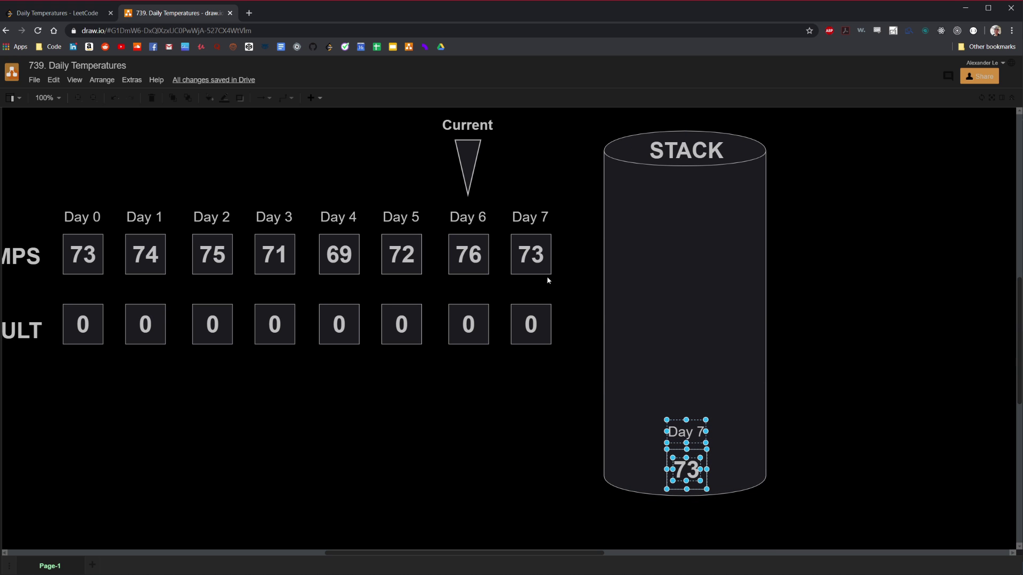
click(565, 366)
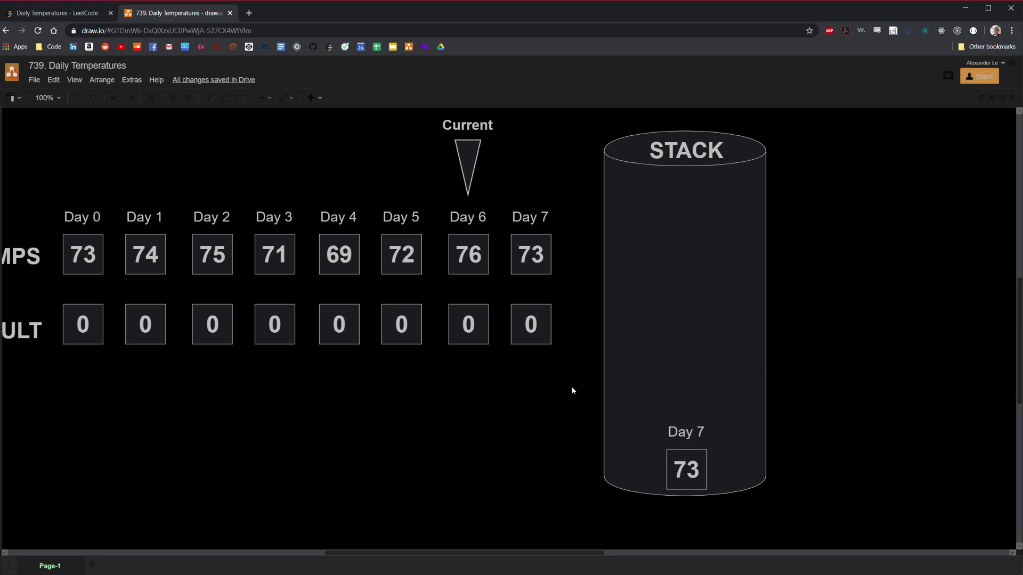
drag(572, 390, 860, 507)
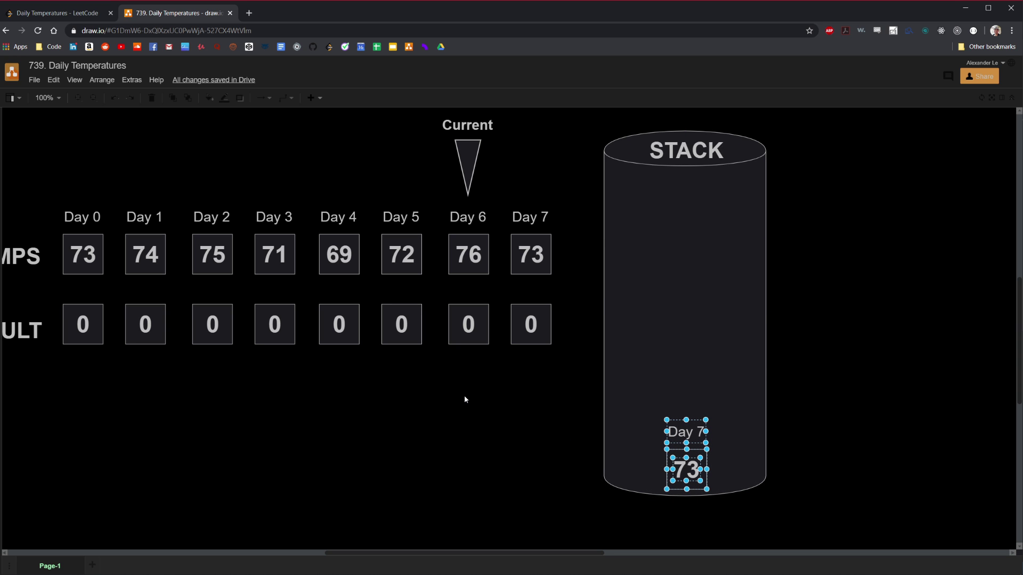
key(Delete)
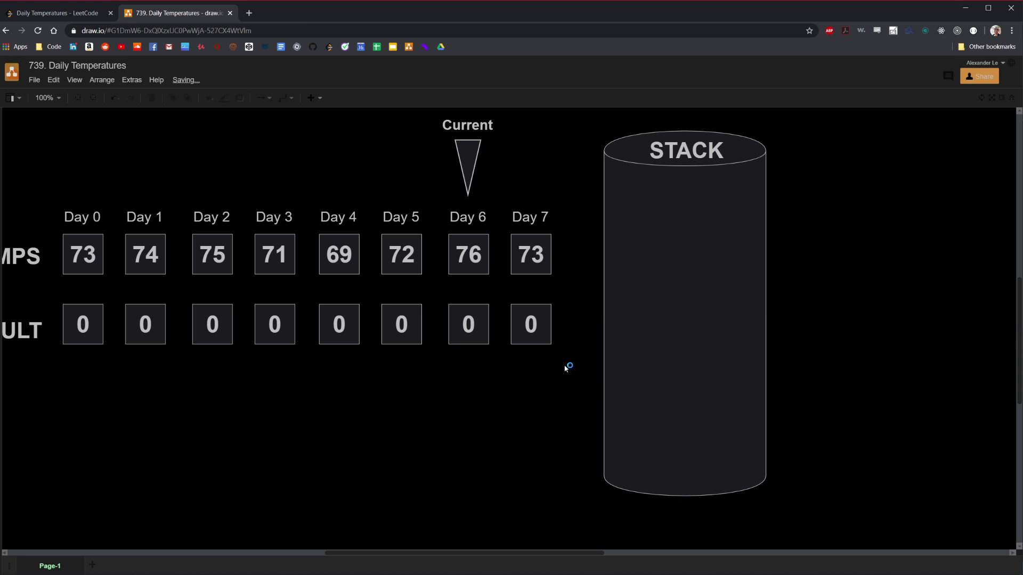
- Copy Day 6's label and 76 box into the bottom of the stack
drag(565, 365, 807, 512)
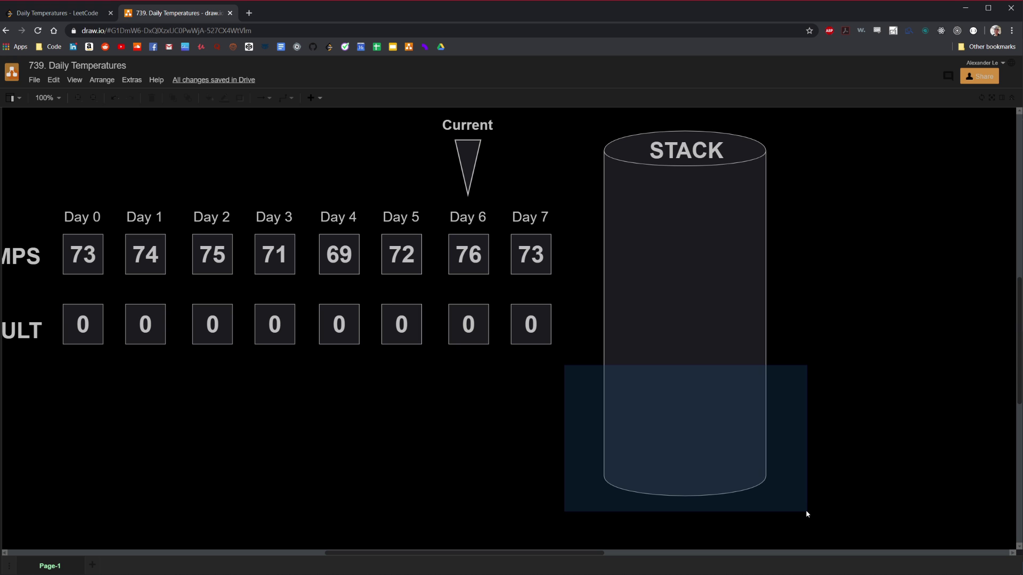
drag(434, 387, 505, 204)
drag(479, 255, 695, 462)
- Move the Current arrow from Day 6 to Day 5
drag(428, 175, 616, 123)
drag(558, 170, 491, 170)
click(423, 177)
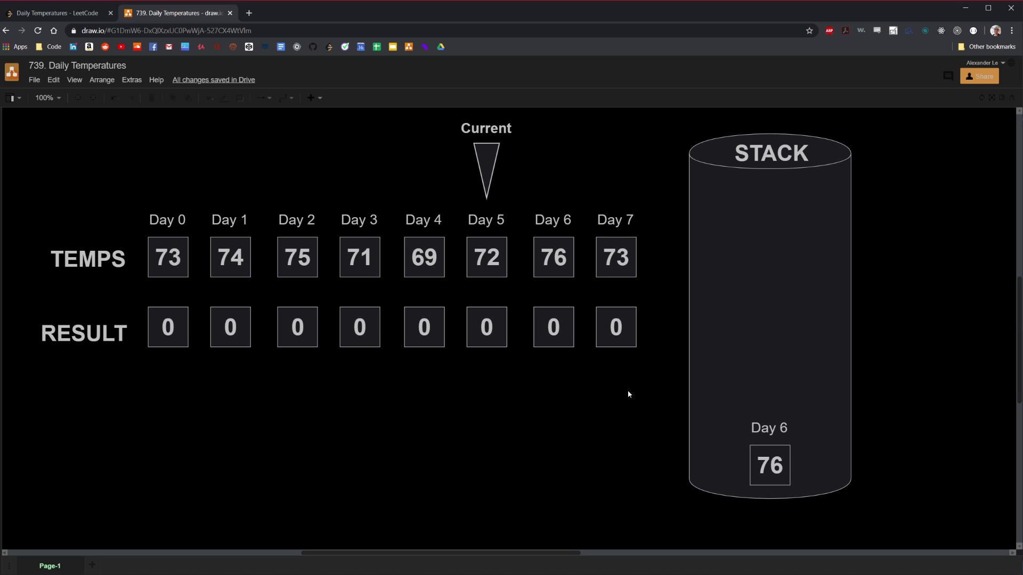
- Enter 1 in Day 5's RESULT box, comparing its 72 with the stacked 76
drag(627, 393, 919, 520)
drag(463, 295, 520, 208)
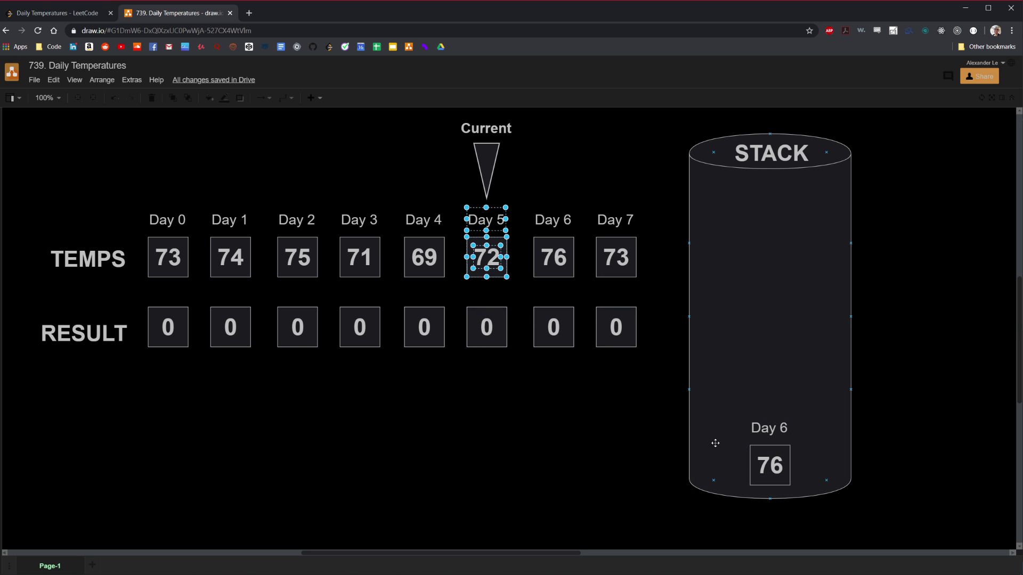
drag(638, 400, 868, 515)
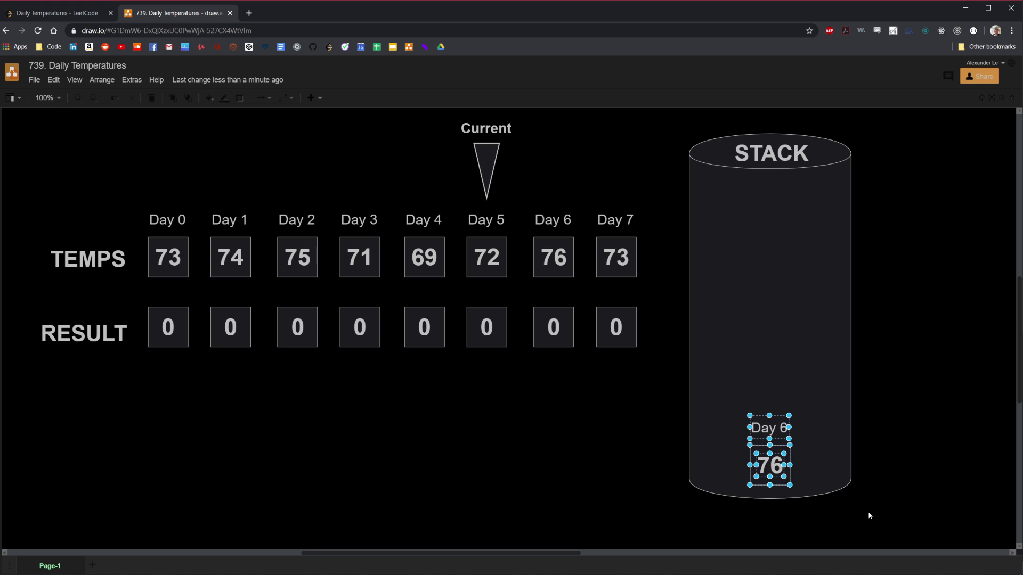
click(633, 493)
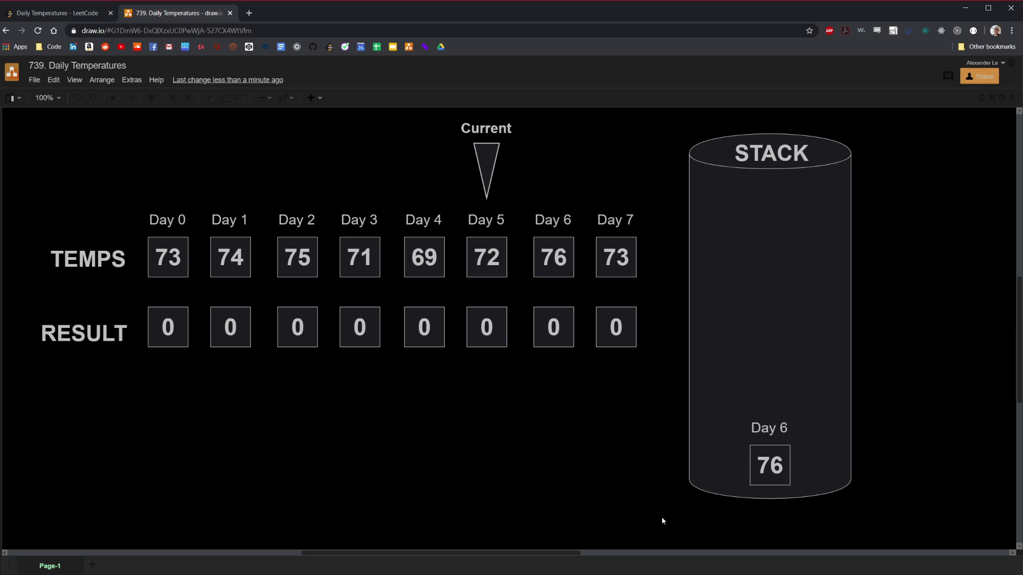
drag(662, 537, 896, 408)
drag(461, 292, 521, 194)
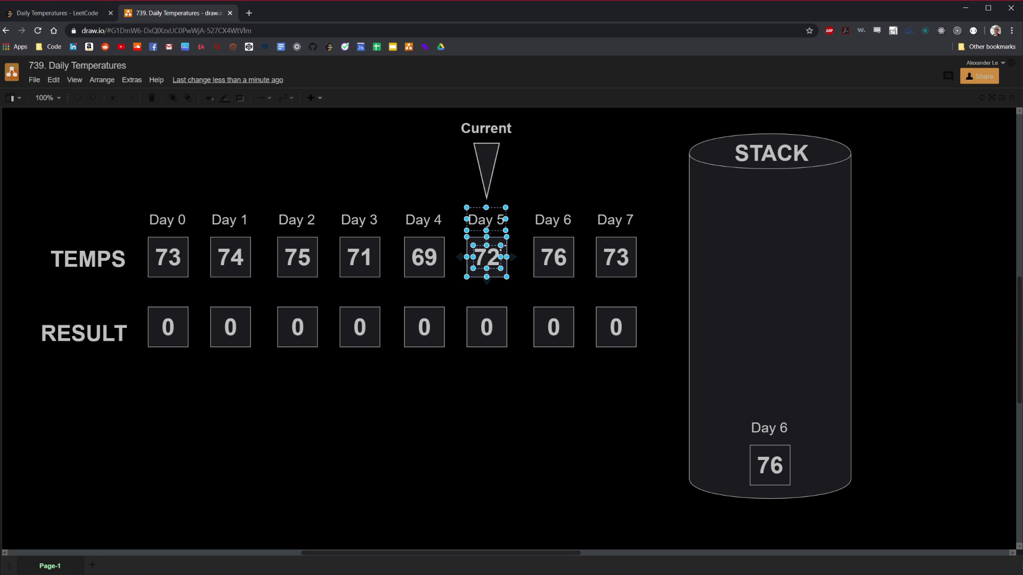
double_click(474, 334)
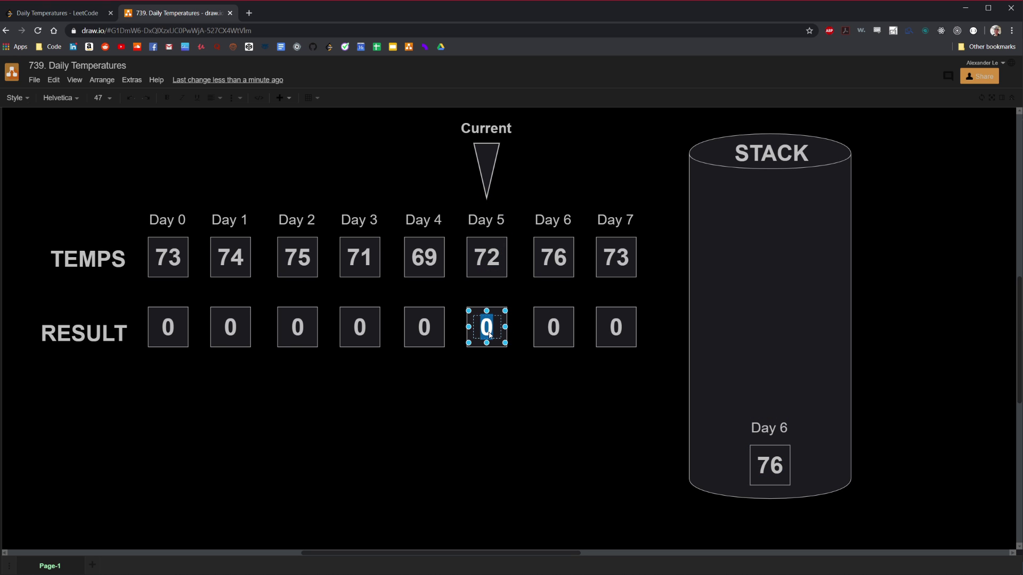
text(1)
click(483, 398)
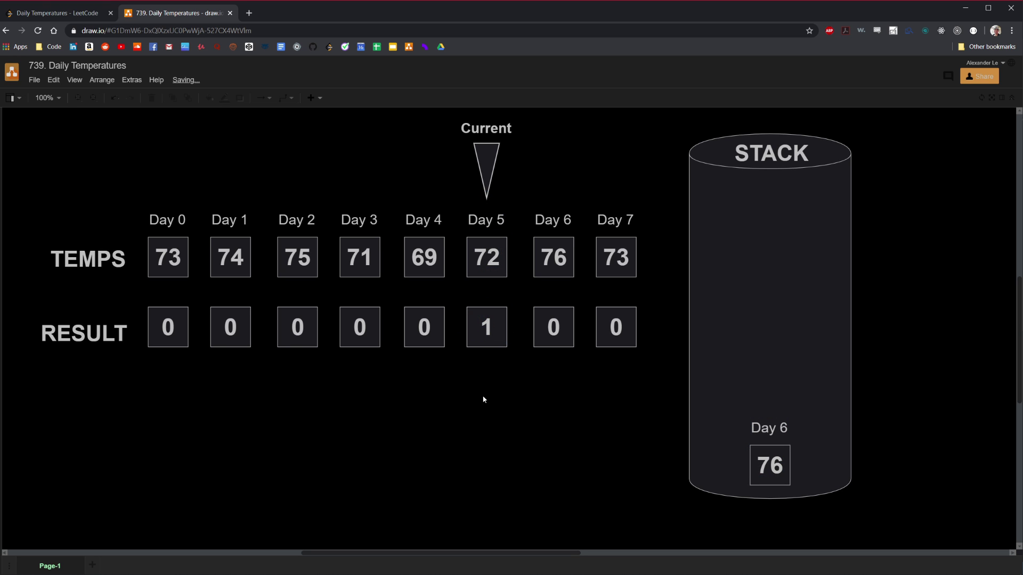
- Push Day 5's 72 onto the stack and move the Current arrow to Day 4
drag(456, 203, 785, 396)
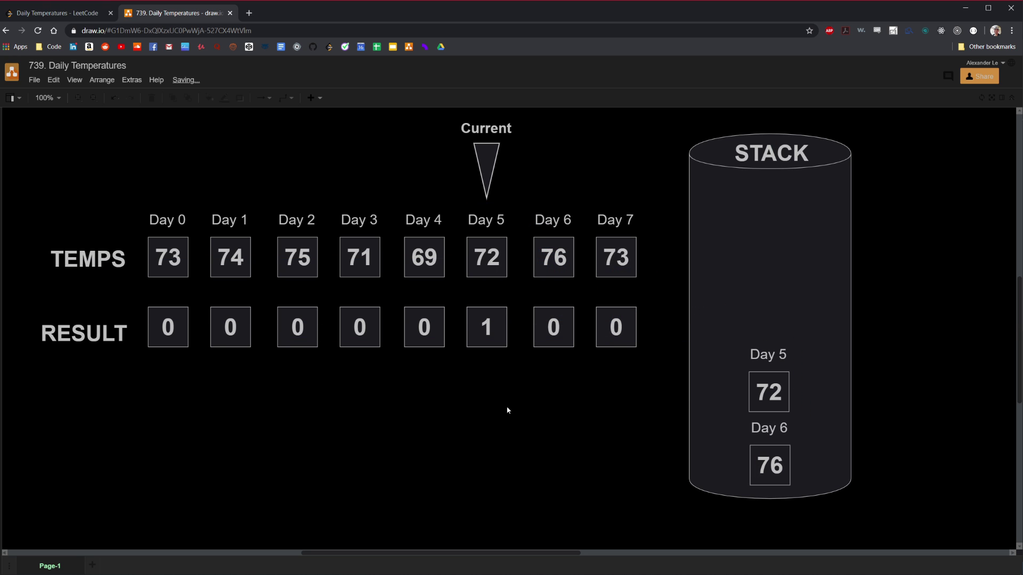
drag(435, 117, 591, 204)
drag(492, 172, 430, 172)
click(506, 177)
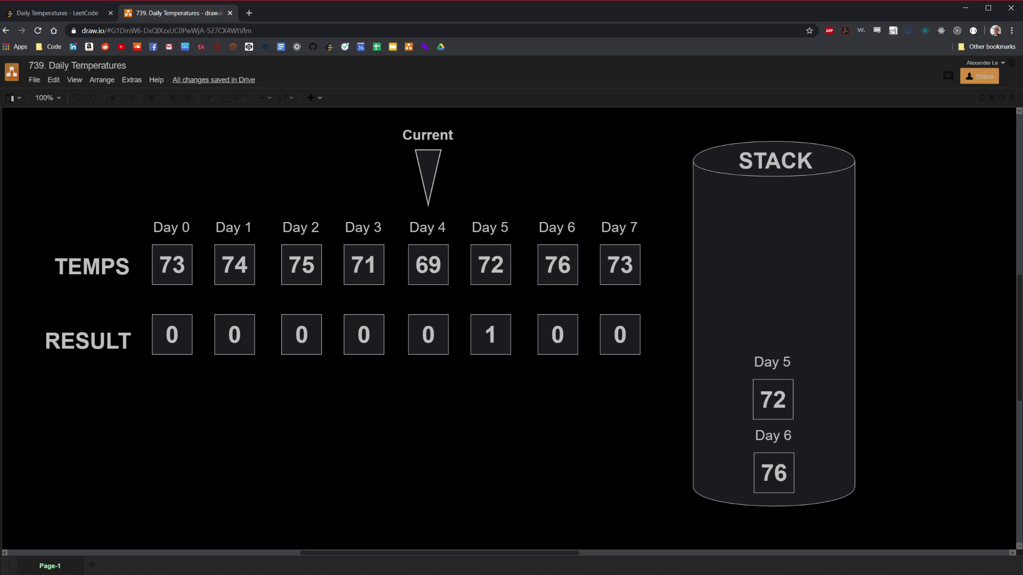
- Change Day 4's RESULT box from 0 to 1
drag(660, 343, 847, 423)
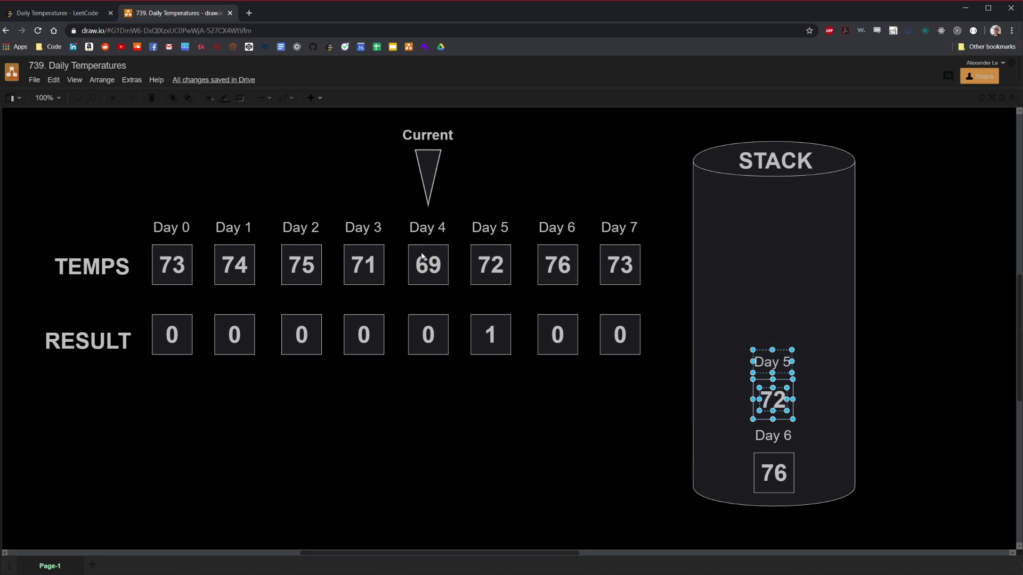
drag(400, 220, 465, 291)
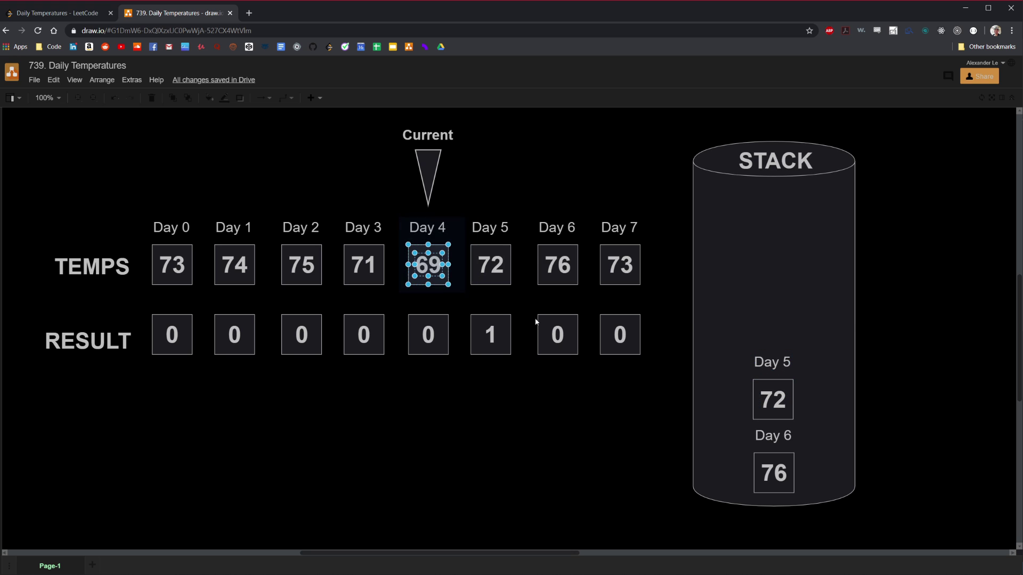
click(674, 386)
drag(397, 292, 455, 216)
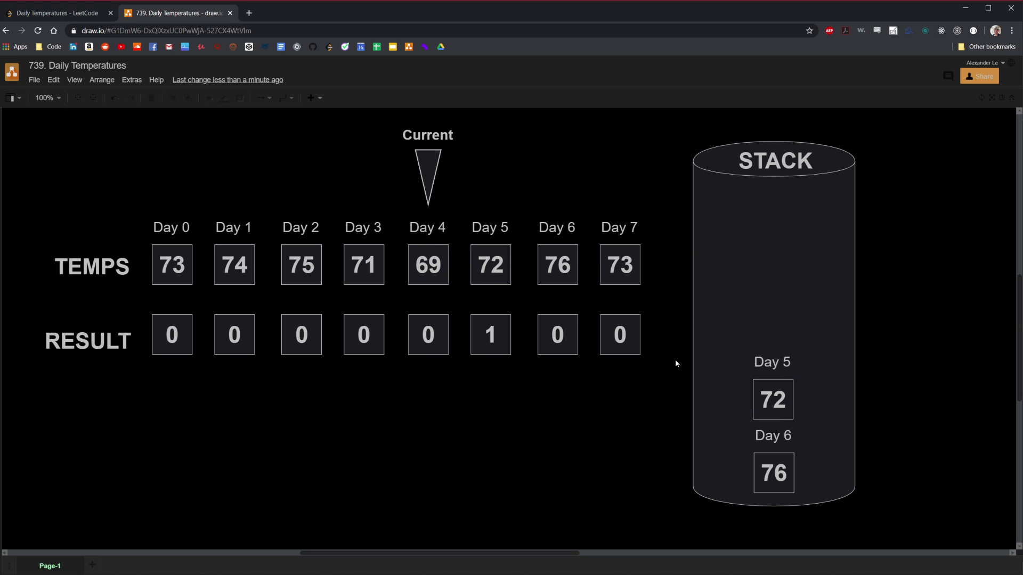
drag(665, 342, 896, 381)
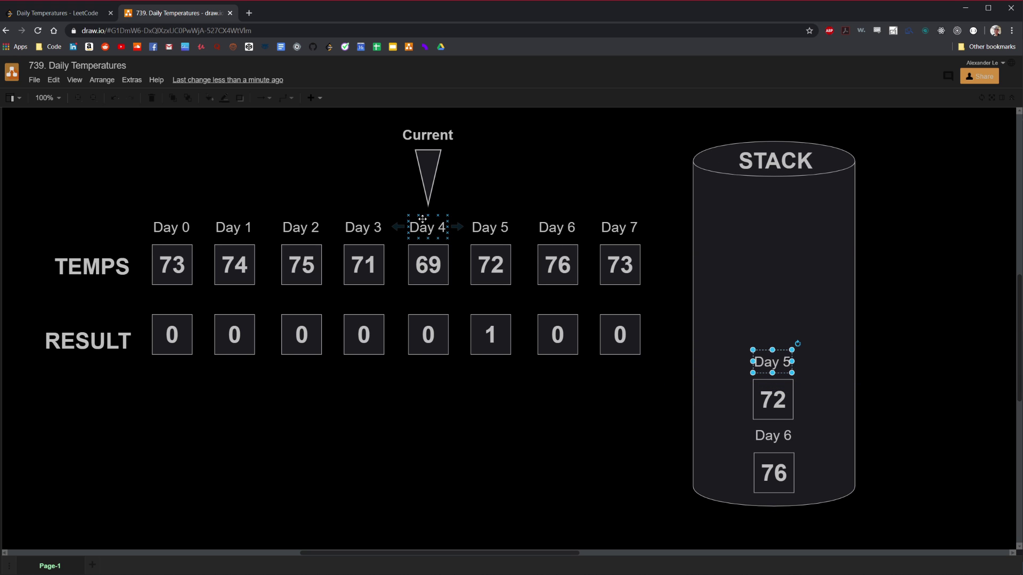
click(462, 274)
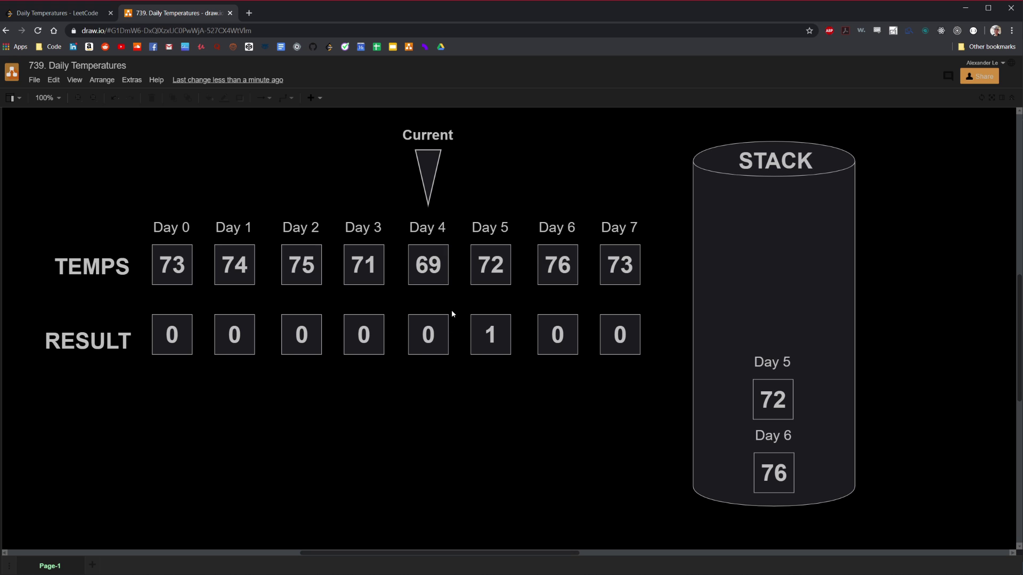
double_click(428, 335)
text(1)
click(438, 410)
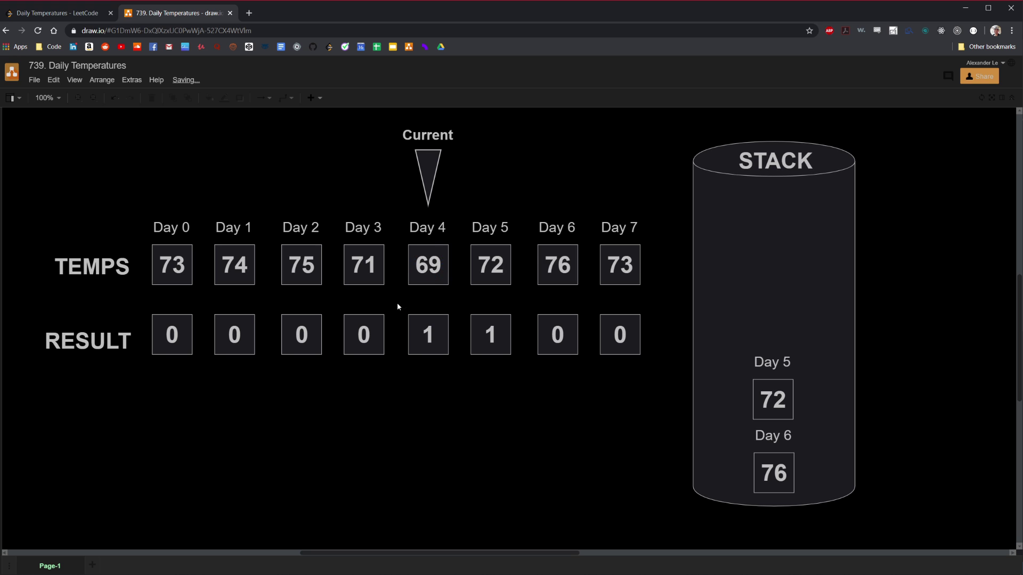
- Copy Day 4's label and 69 box onto the stack above Day 5's 72
click(421, 261)
drag(422, 261, 768, 323)
click(462, 178)
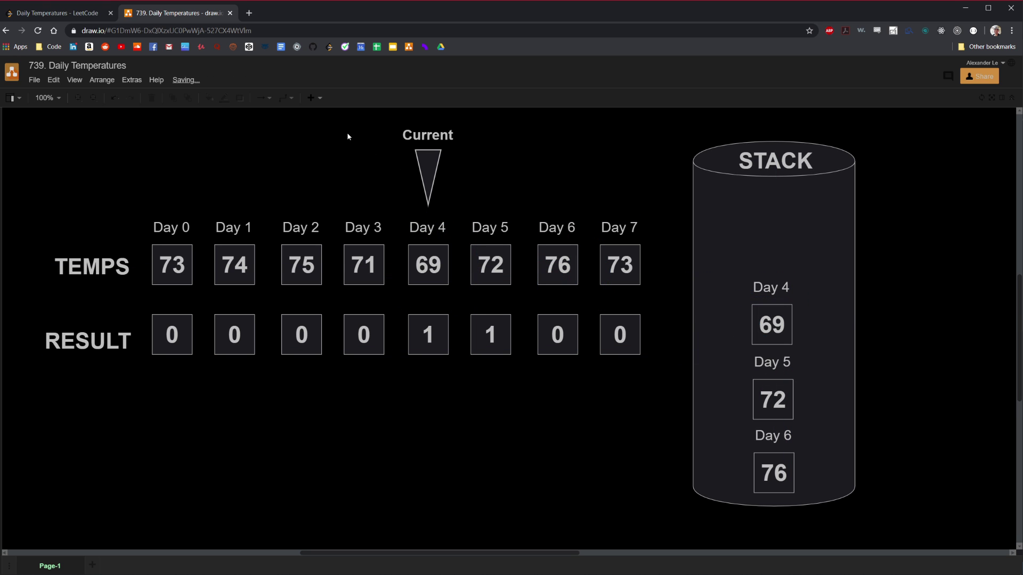
- Move the Current label and triangle above Day 3
drag(346, 136, 514, 213)
drag(388, 127, 507, 213)
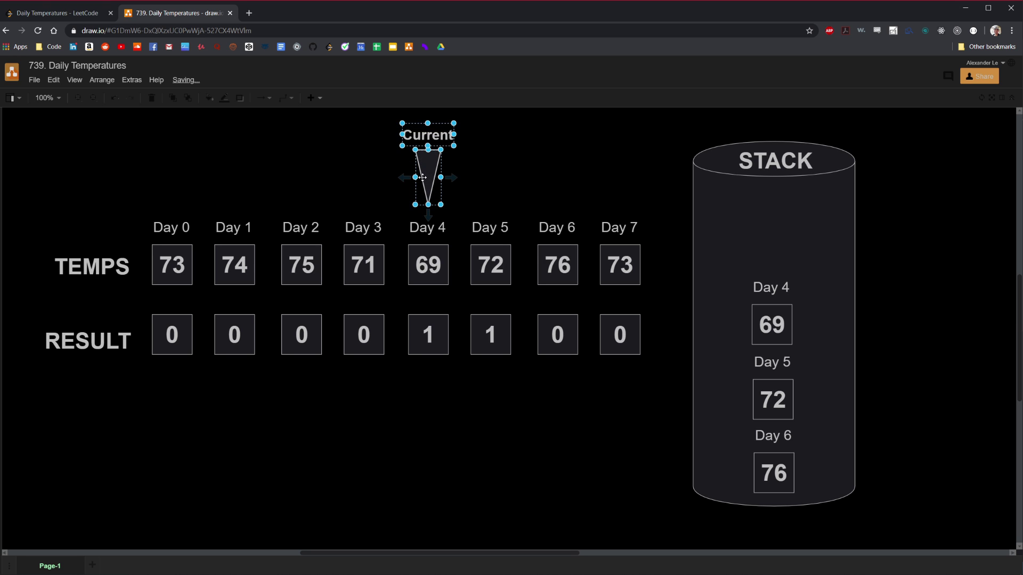
drag(422, 177, 360, 178)
click(467, 181)
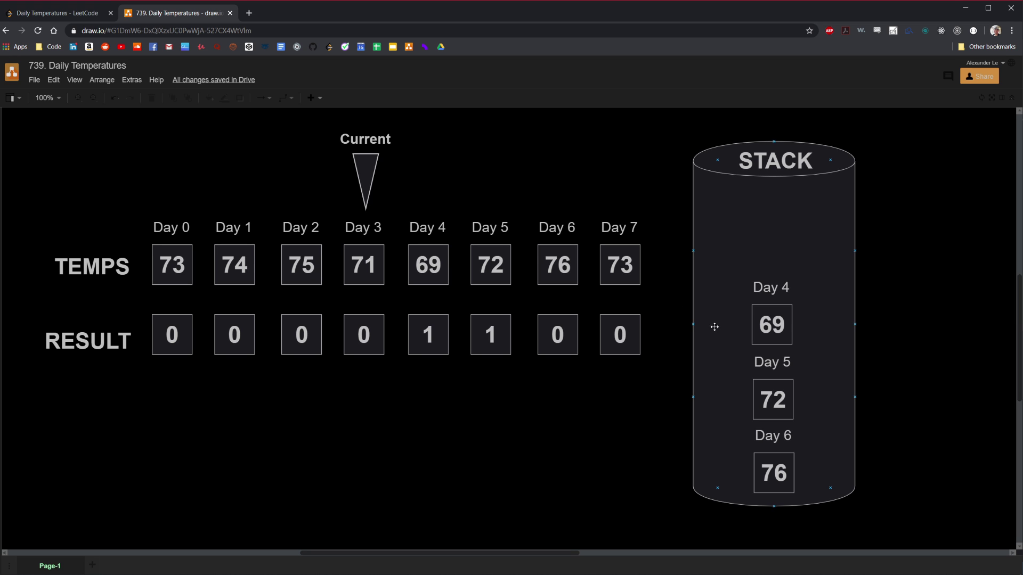
- Select the stack's top Day 4 entry and Day 3's 71 box in turn
drag(667, 277, 864, 357)
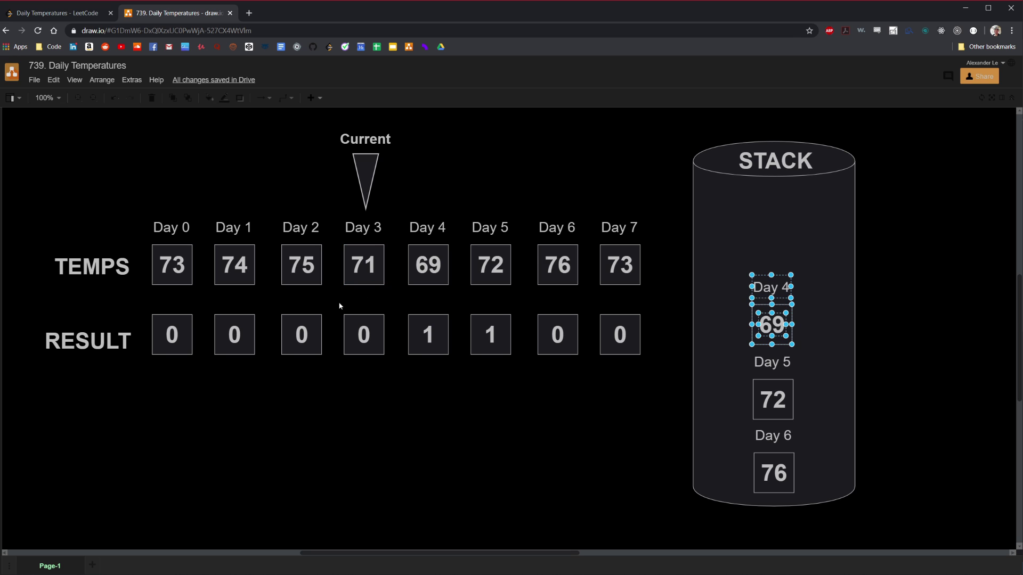
drag(335, 304, 397, 213)
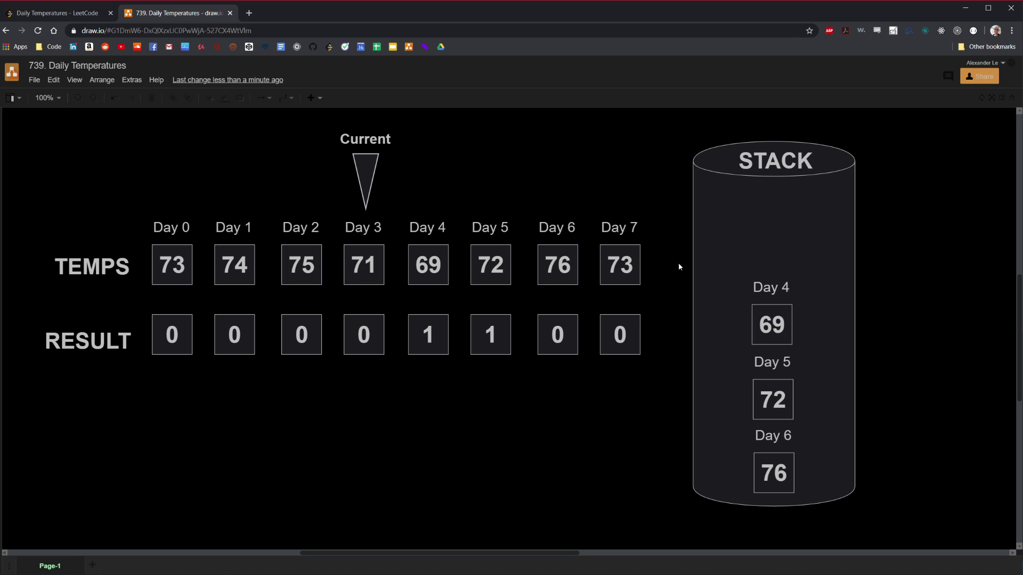
drag(668, 269, 898, 351)
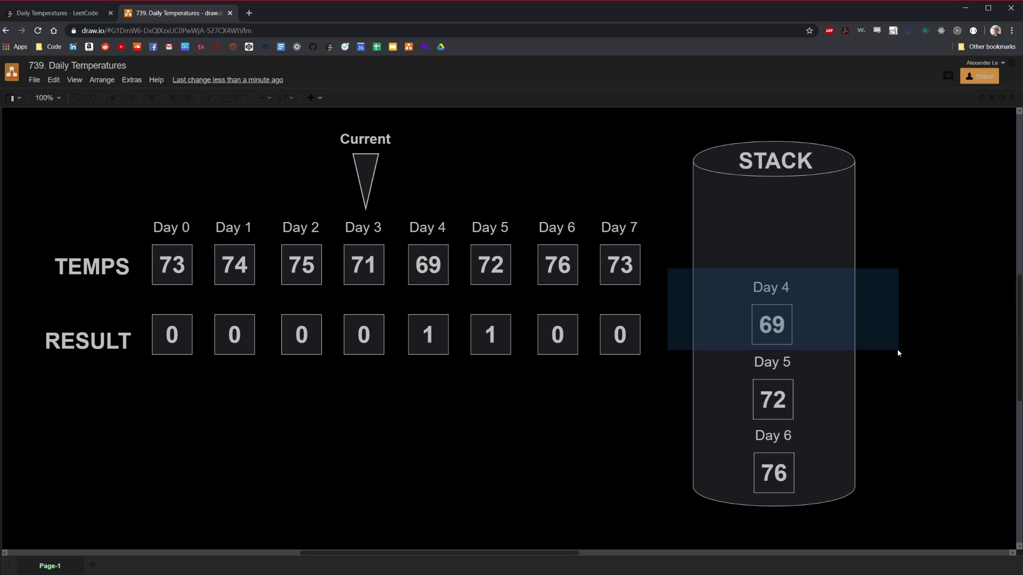
drag(897, 350, 897, 350)
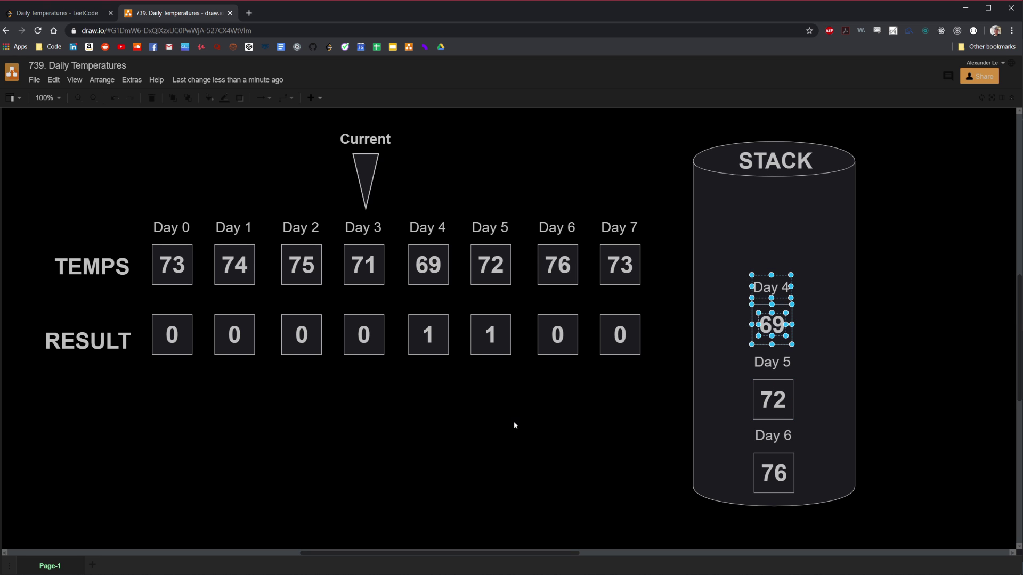
- Pop Day 4 (69) off the stack
key(Delete)
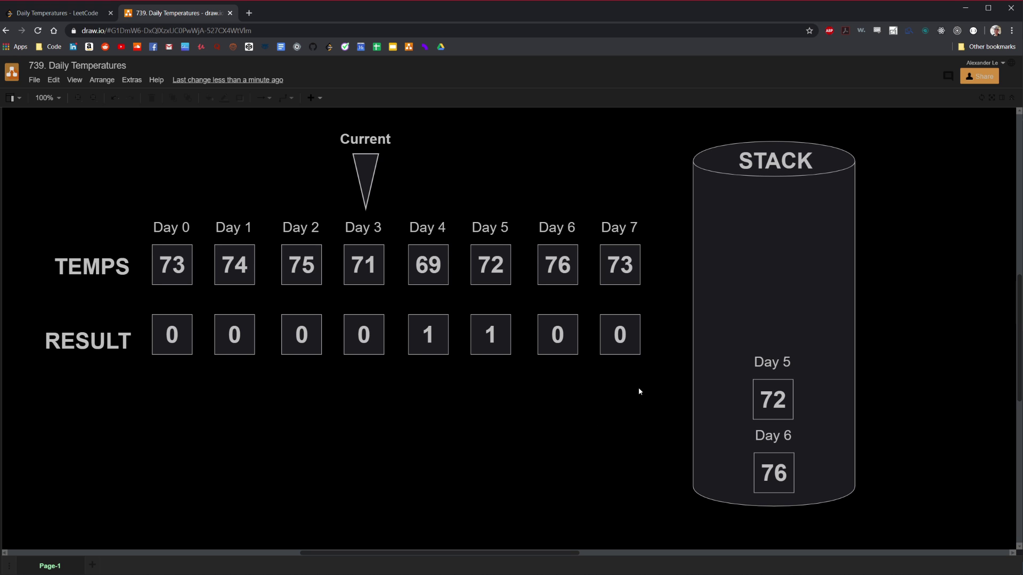
drag(659, 335, 933, 431)
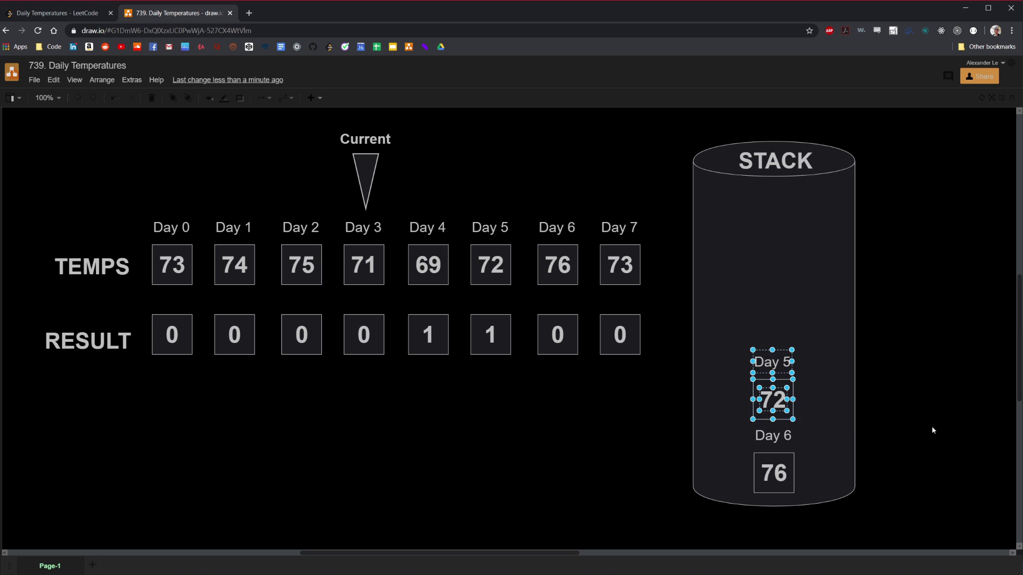
drag(330, 305, 397, 215)
click(442, 180)
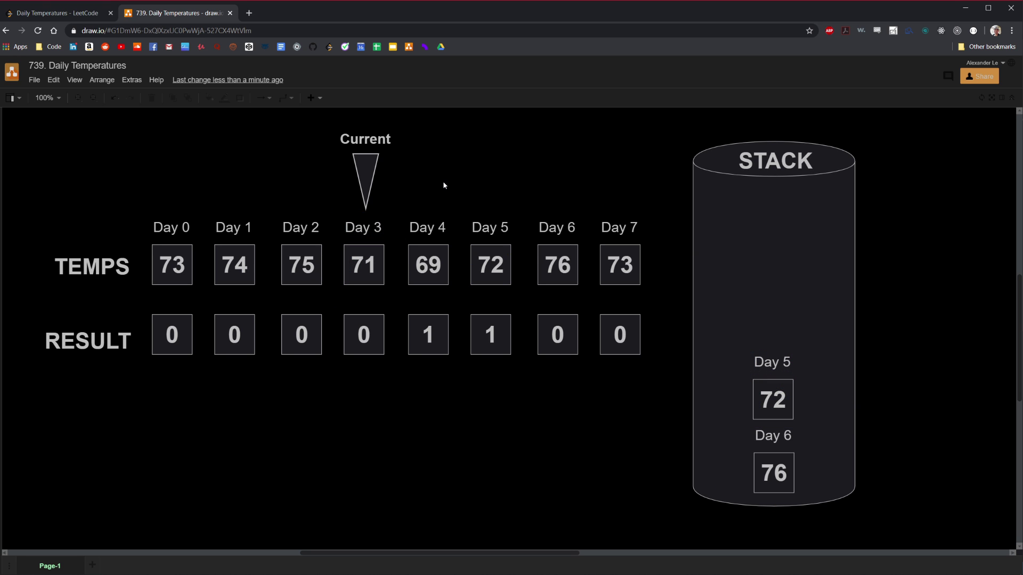
- Enter 2 as Day 3's RESULT value
click(364, 334)
double_click(363, 334)
text(2)
click(358, 393)
- Push a copy of Day 3 (71) onto the stack and move Current above Day 2
drag(338, 299, 397, 212)
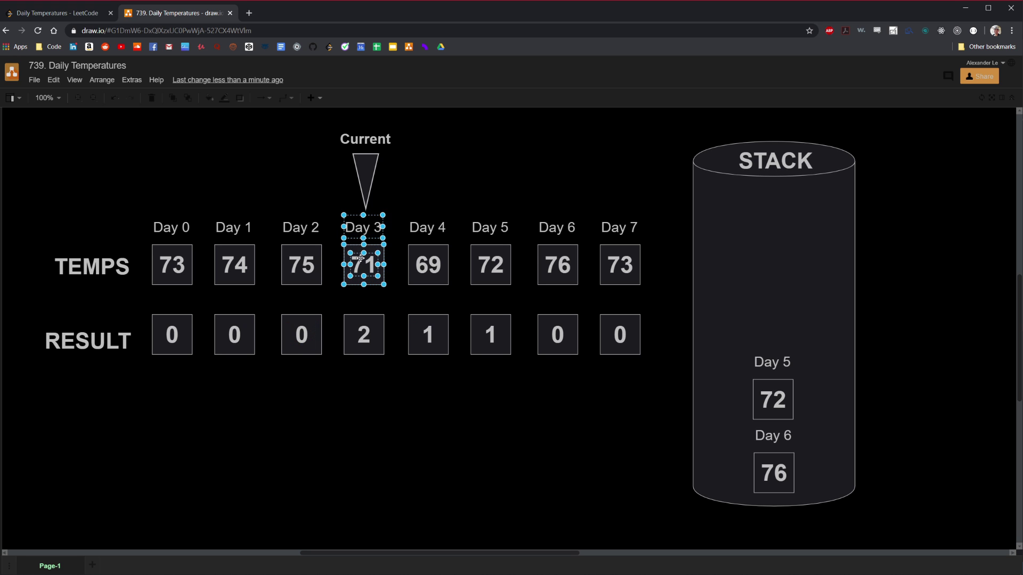
drag(360, 257, 769, 317)
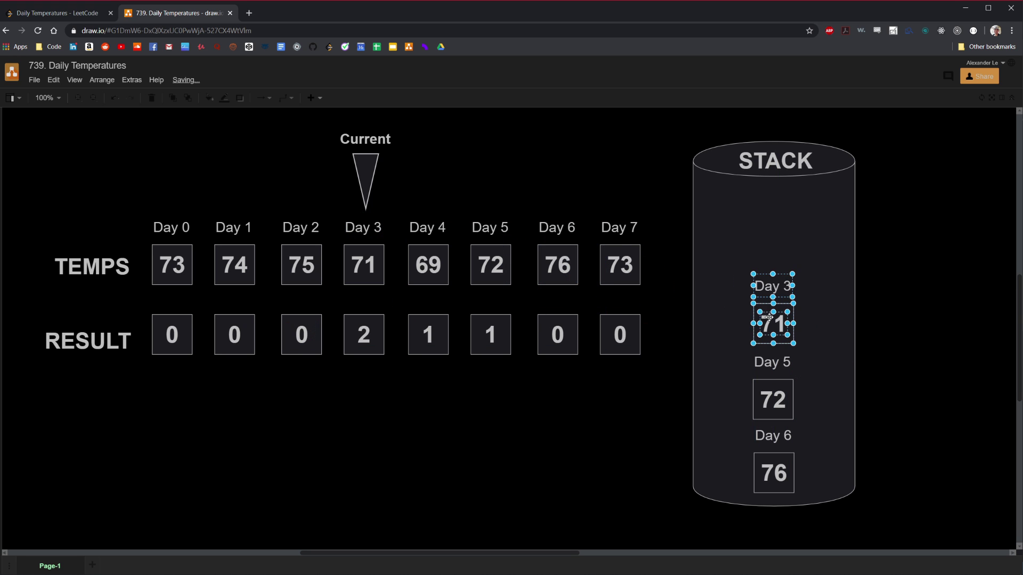
drag(302, 113, 444, 213)
drag(368, 188, 303, 181)
click(396, 192)
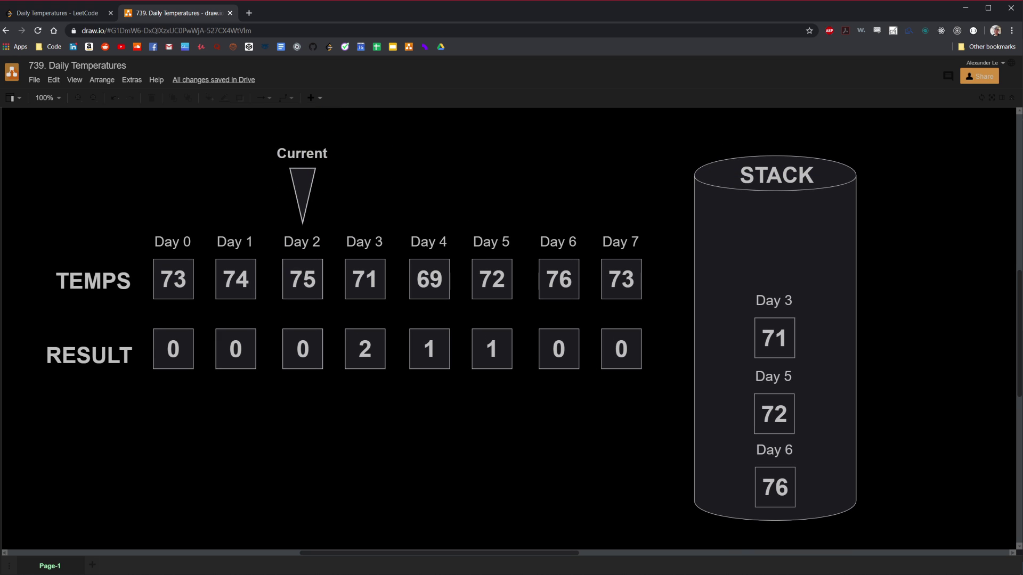
- Pop the Day 3 (71) entry back off the stack
drag(658, 279, 837, 360)
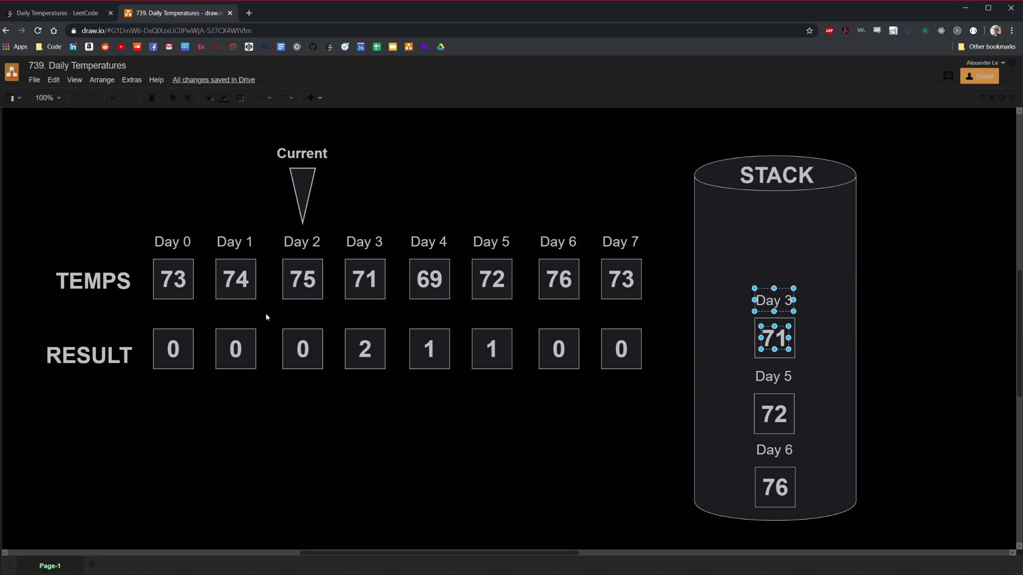
drag(265, 313, 334, 232)
click(672, 280)
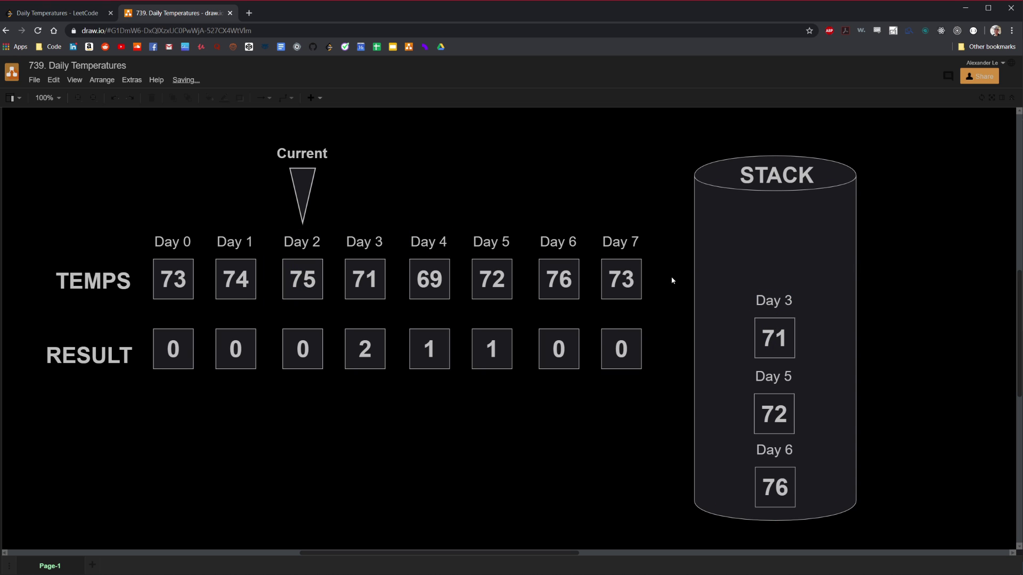
drag(672, 281, 941, 367)
key(Delete)
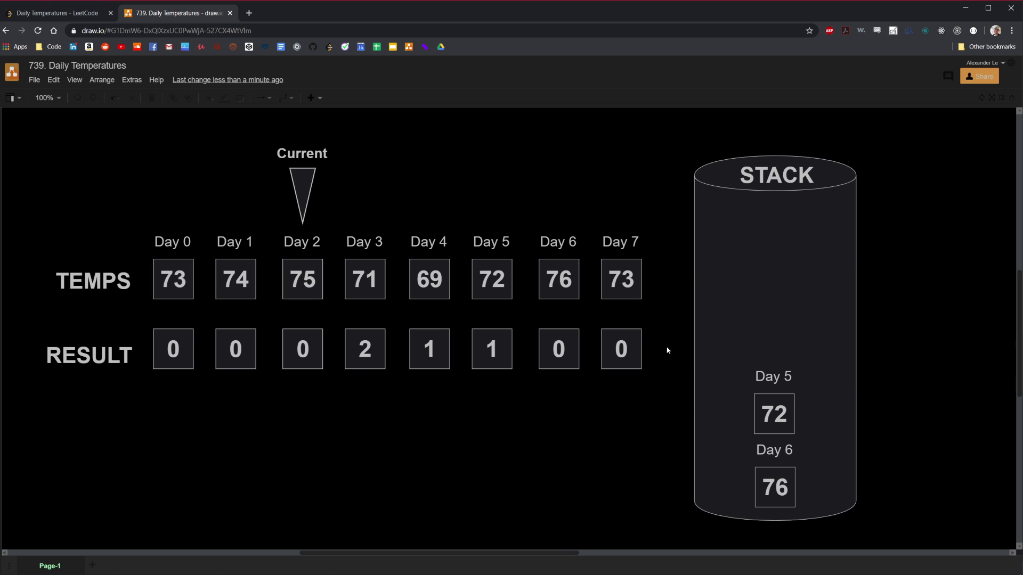
- Pop Day 5 (72) off the stack
drag(665, 347, 923, 438)
drag(266, 314, 335, 229)
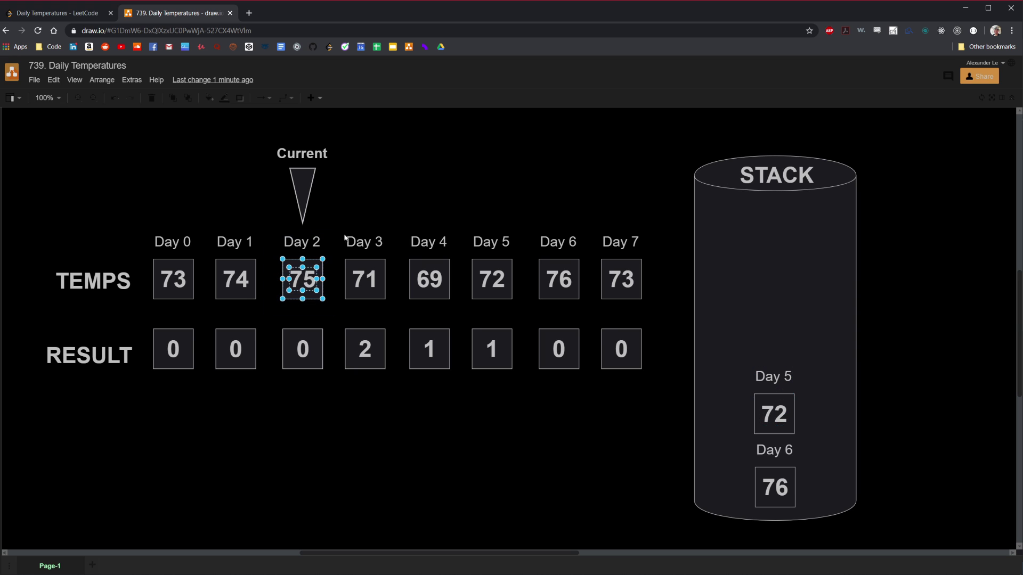
drag(668, 324, 962, 441)
key(Delete)
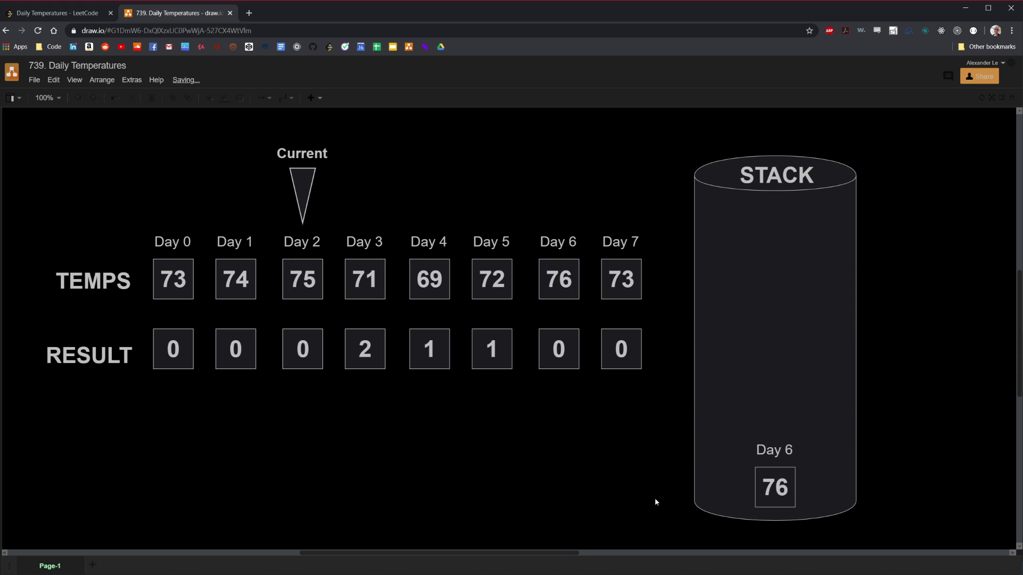
- Compare the stack's remaining Day 6 (76) entry against Day 2's temperature 75
drag(659, 539, 916, 124)
click(664, 288)
drag(669, 428, 899, 524)
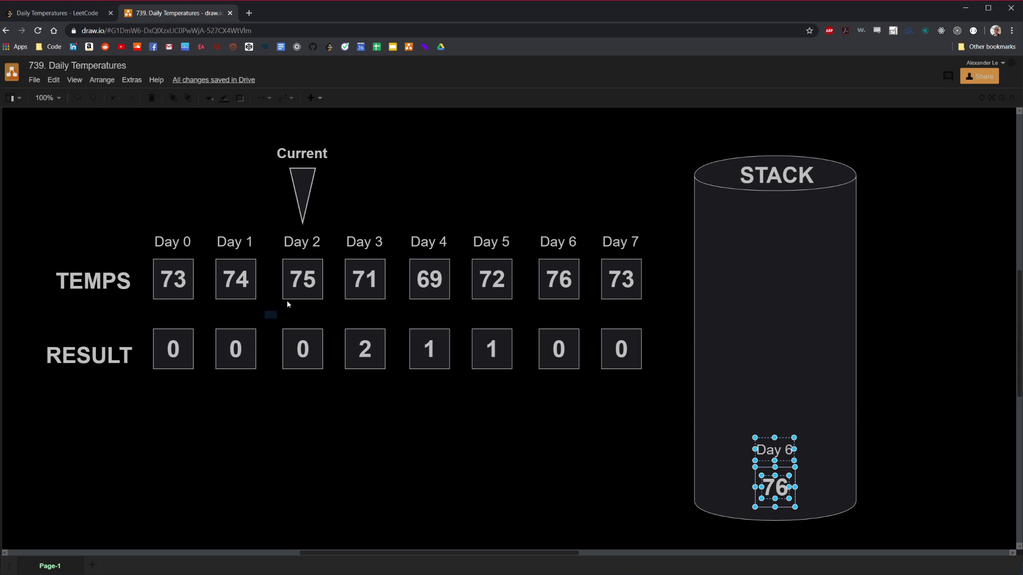
drag(287, 303, 337, 228)
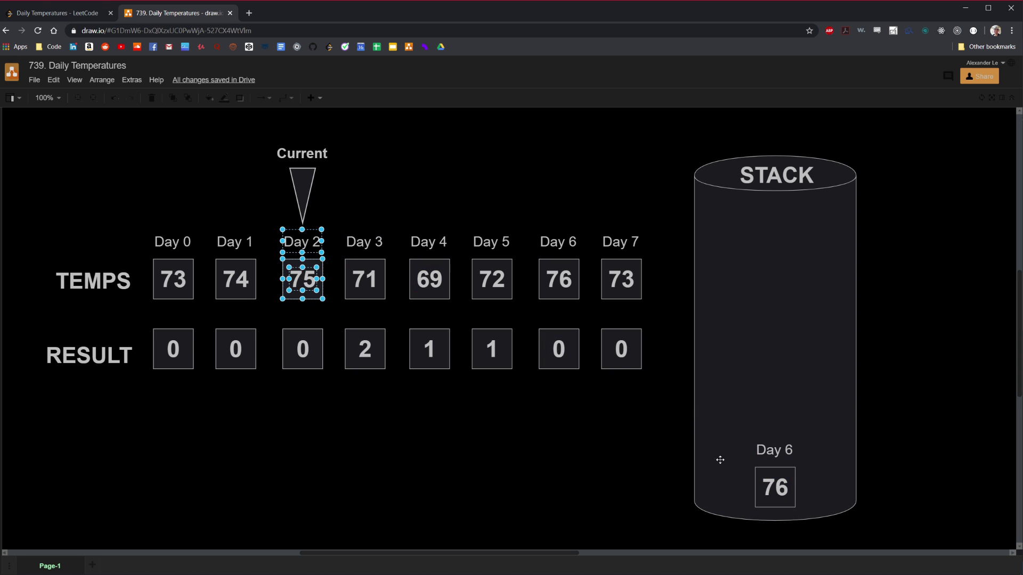
click(667, 420)
drag(663, 400, 908, 532)
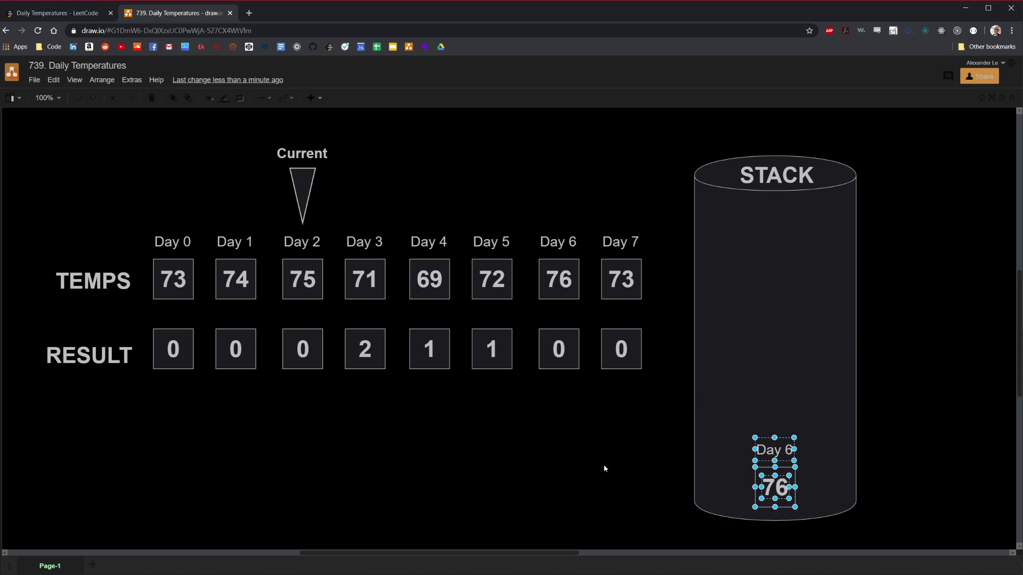
click(296, 325)
drag(287, 299, 339, 226)
click(353, 206)
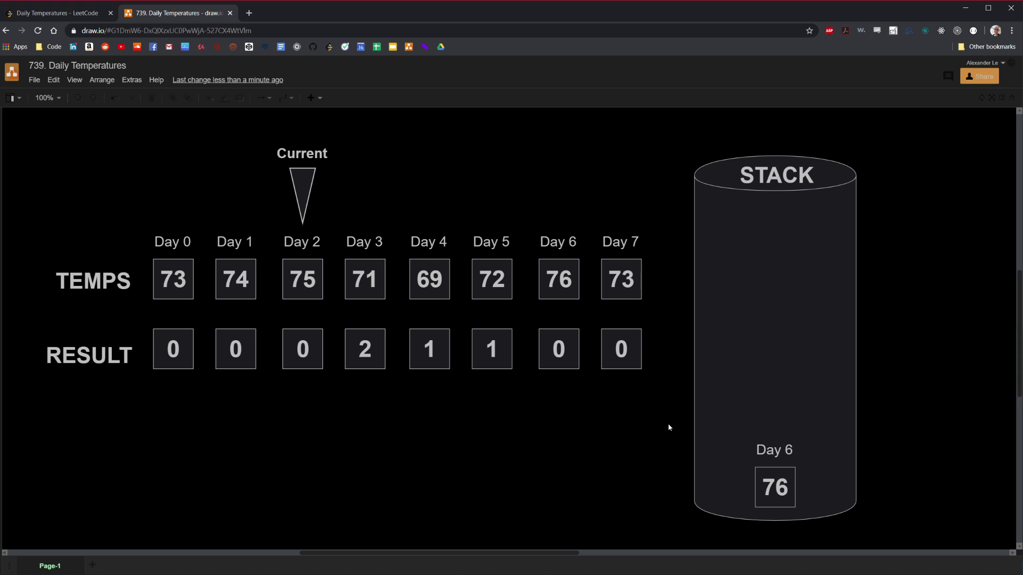
drag(656, 414, 916, 465)
drag(269, 229, 337, 257)
click(261, 215)
- Set Day 2's RESULT value to 4
click(302, 352)
text(4)
click(298, 394)
- Push Day 2 (75) onto the stack above Day 6 and move Current above Day 1
click(313, 228)
click(298, 279)
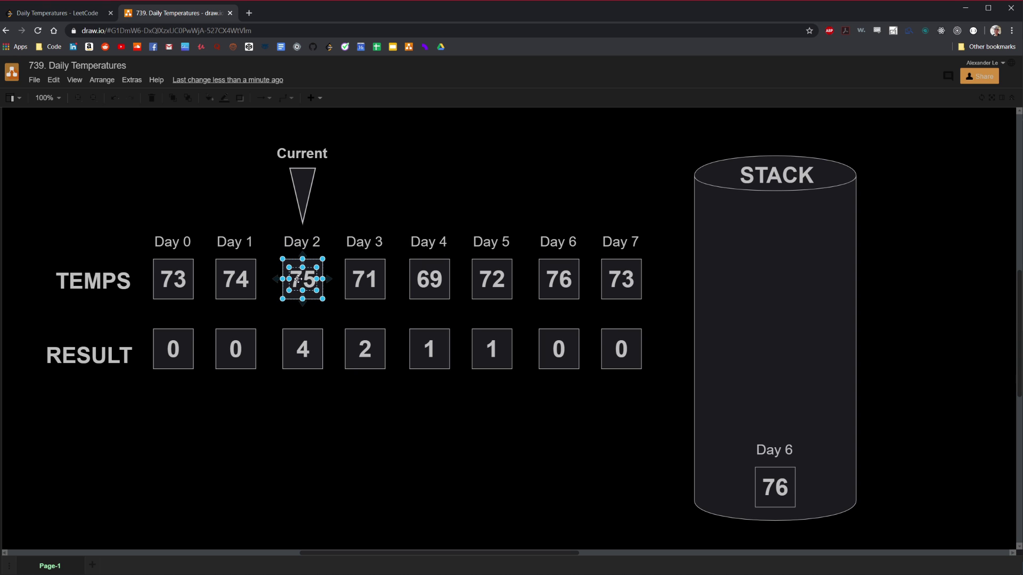
drag(298, 279, 760, 399)
key(ctrl+z)
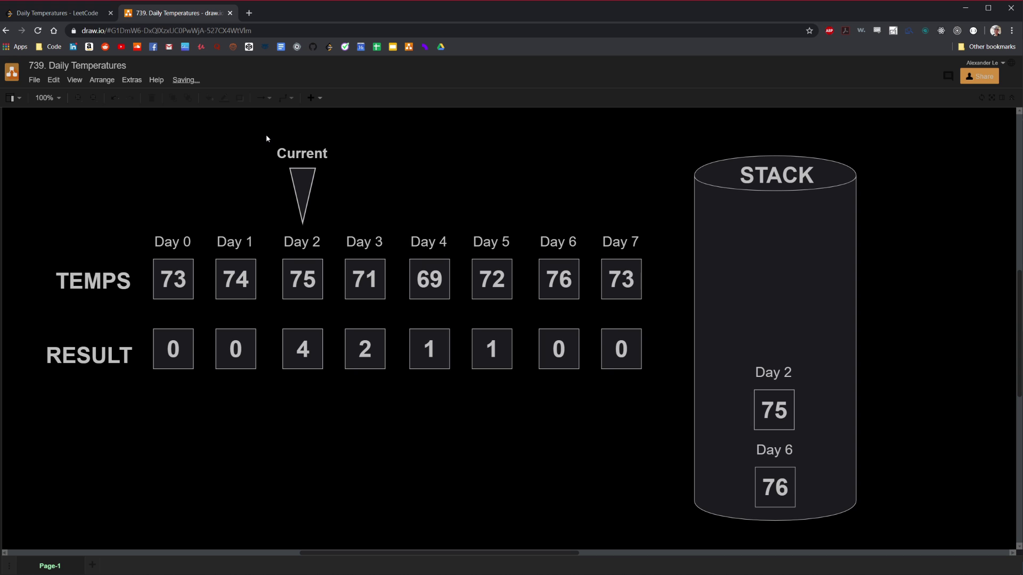
drag(268, 139, 369, 238)
drag(301, 181, 235, 179)
- Enter 1 as Day 1's RESULT value
click(308, 189)
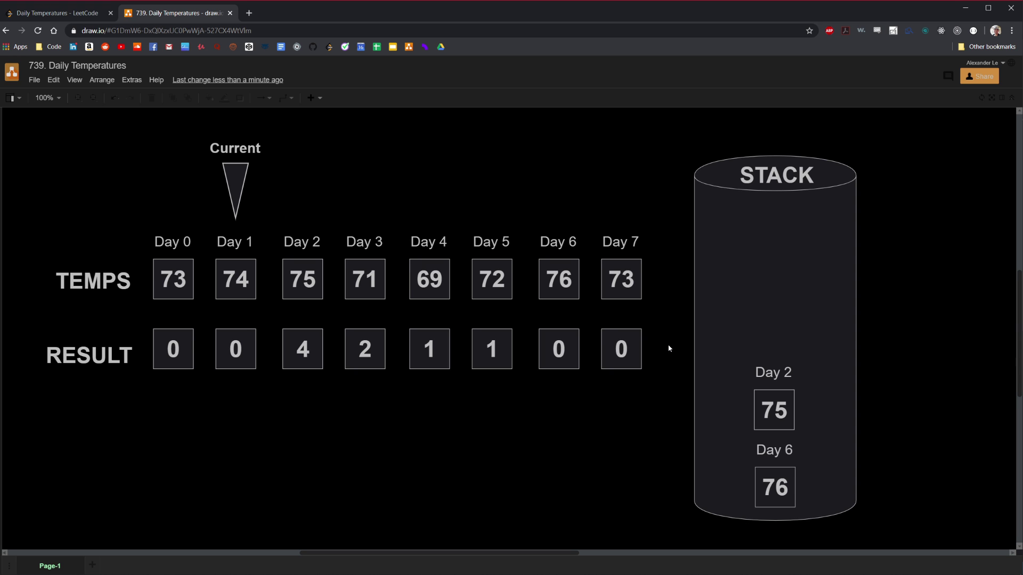
drag(670, 338, 890, 391)
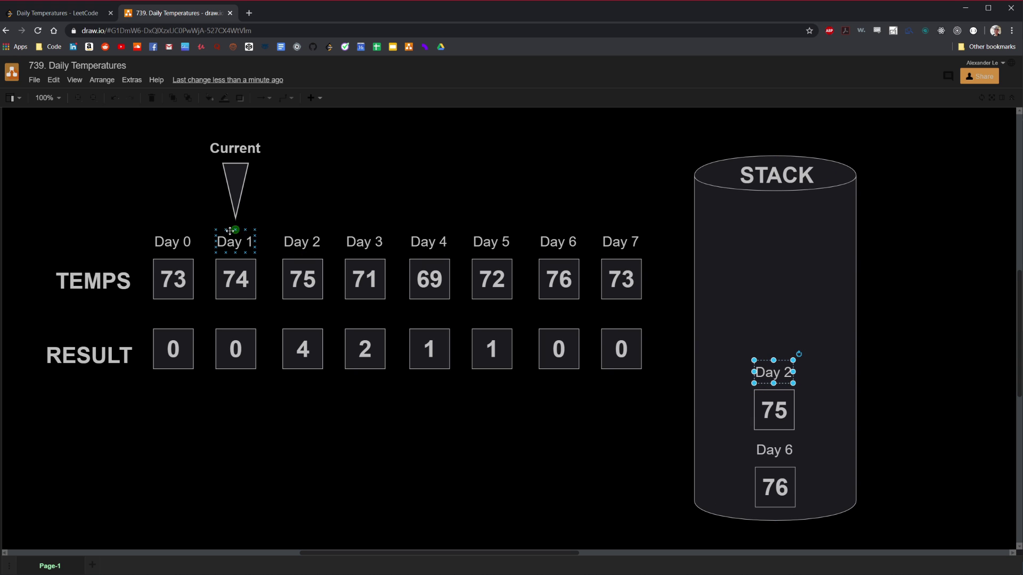
click(265, 260)
double_click(233, 346)
text(1)
click(274, 436)
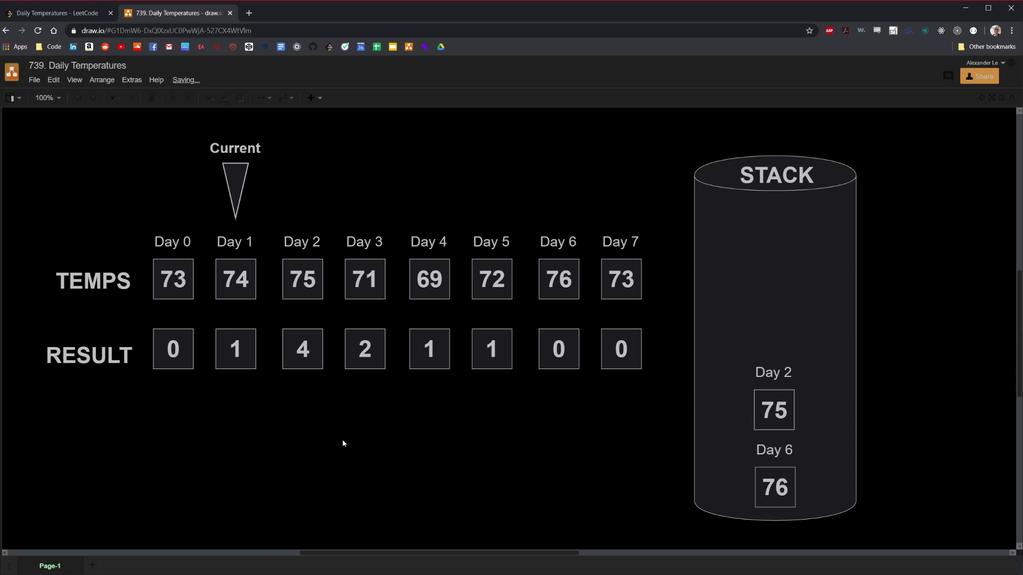
- Push Day 1 (74) onto the stack above Day 2 and move Current above Day 0
drag(213, 319, 271, 228)
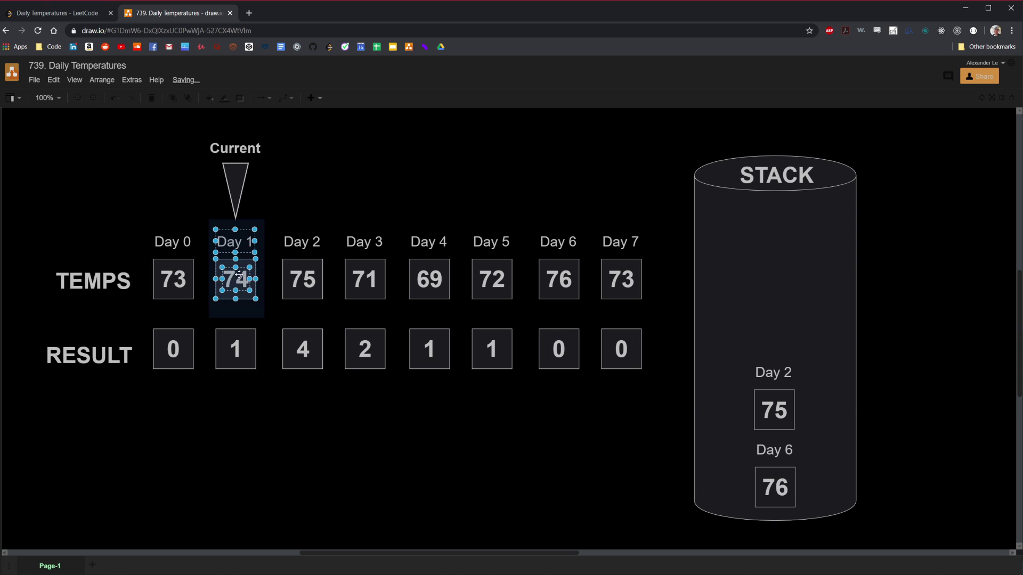
drag(232, 281, 777, 330)
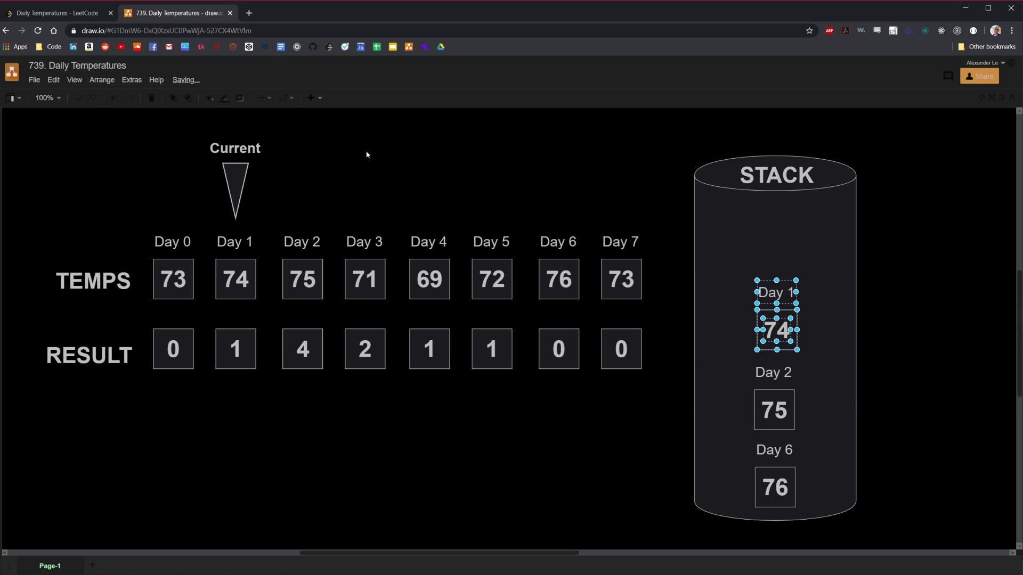
drag(155, 131, 331, 224)
drag(234, 188, 178, 187)
- Enter 1 as Day 0's RESULT value
click(255, 190)
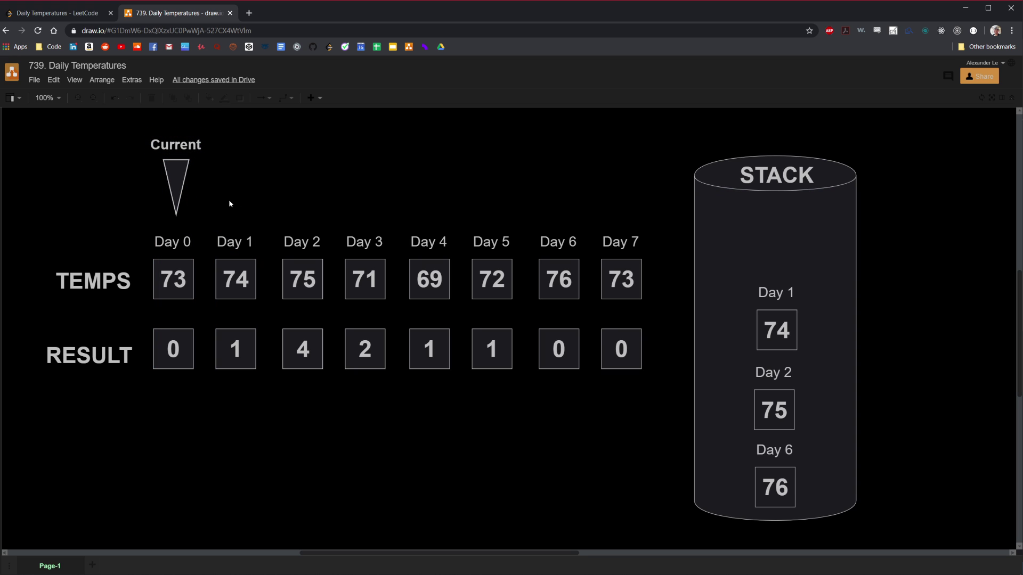
drag(662, 270, 907, 362)
click(214, 215)
drag(666, 273, 922, 309)
click(175, 242)
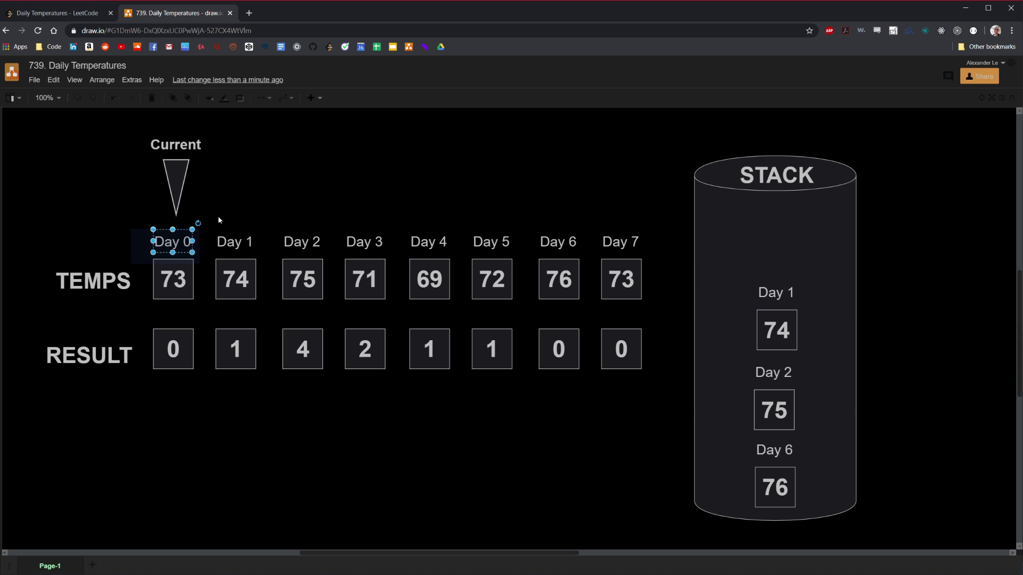
click(173, 346)
key(Escape)
double_click(180, 334)
text(1)
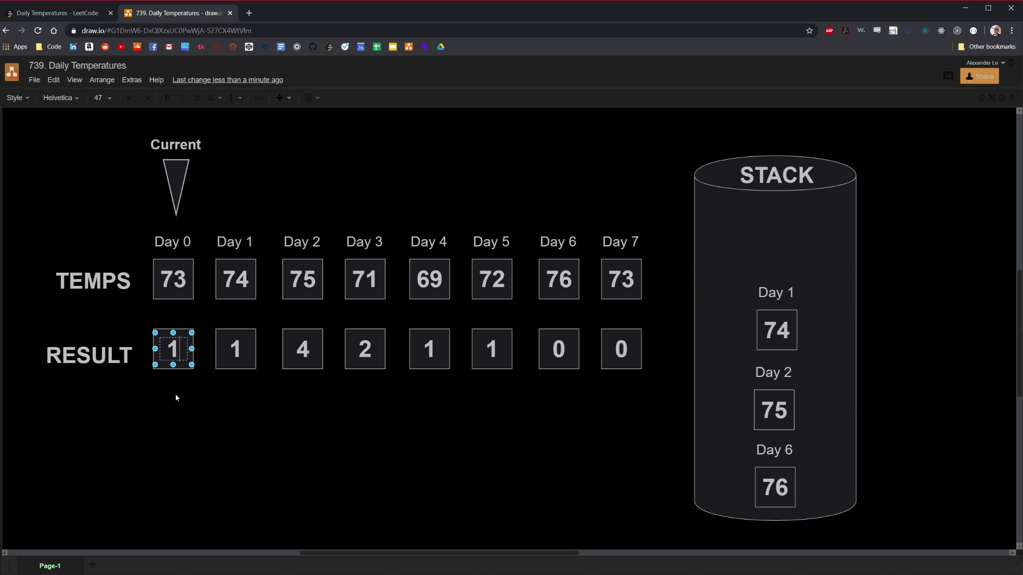
click(176, 396)
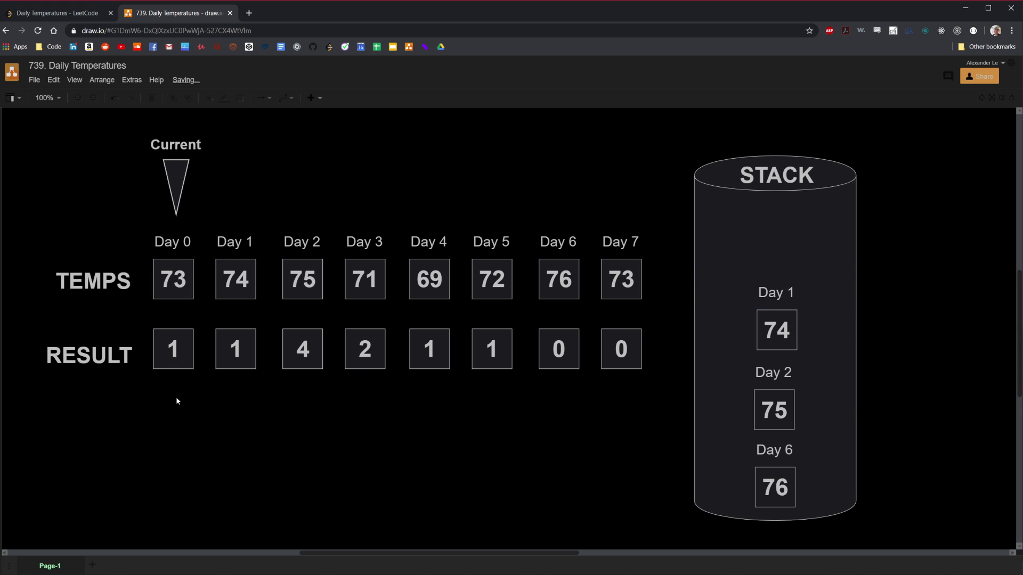
- Copy Day 0 (73) onto the top of the STACK cylinder
drag(145, 315, 207, 223)
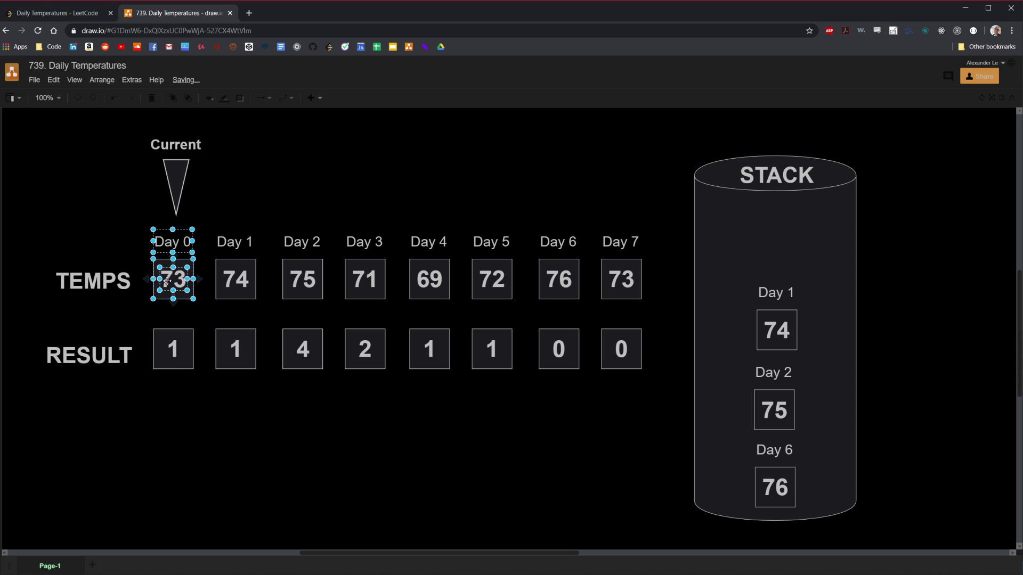
drag(169, 277, 771, 260)
click(282, 173)
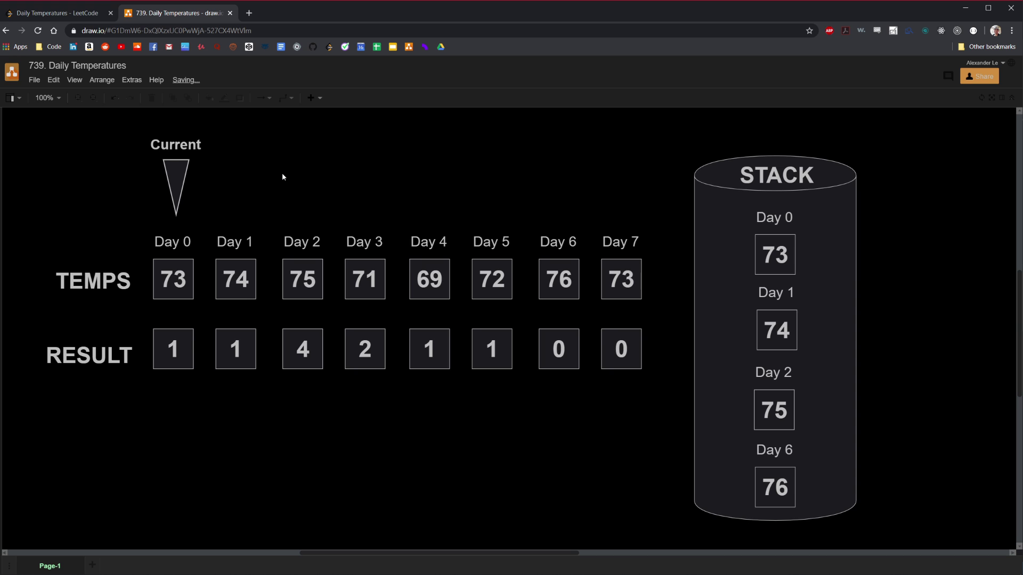
drag(128, 227, 245, 128)
- Bring up DailyTemperatures.ts in VS Code and add a blank line above export default
click(964, 11)
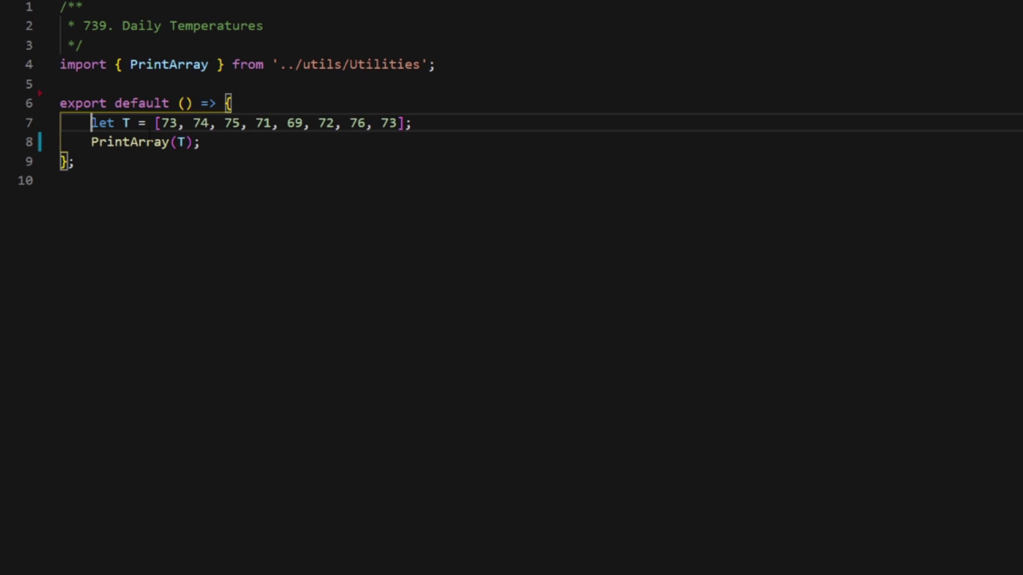
drag(91, 123, 130, 123)
click(160, 124)
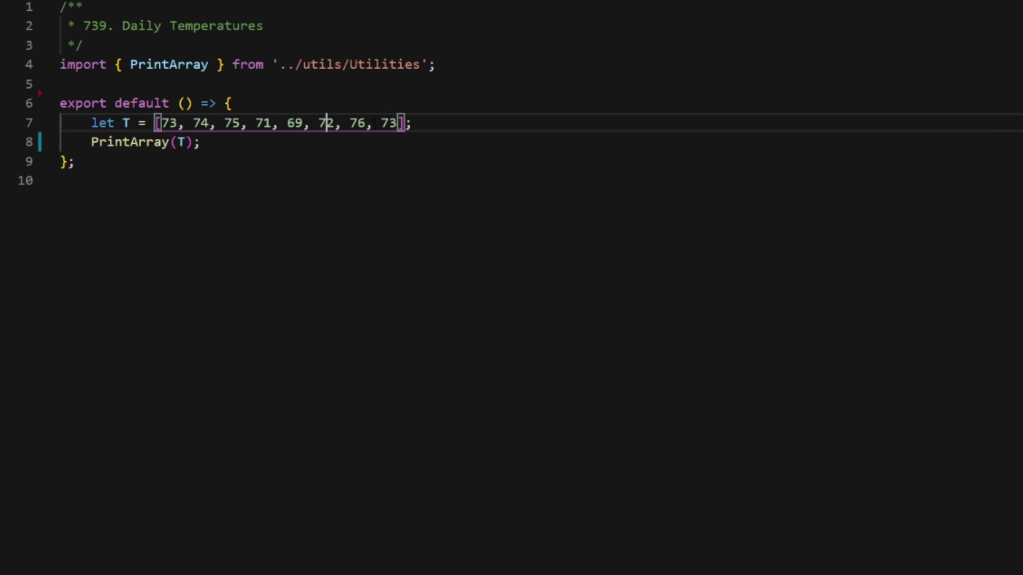
click(207, 92)
key(Return)
key(Return)
key(Up)
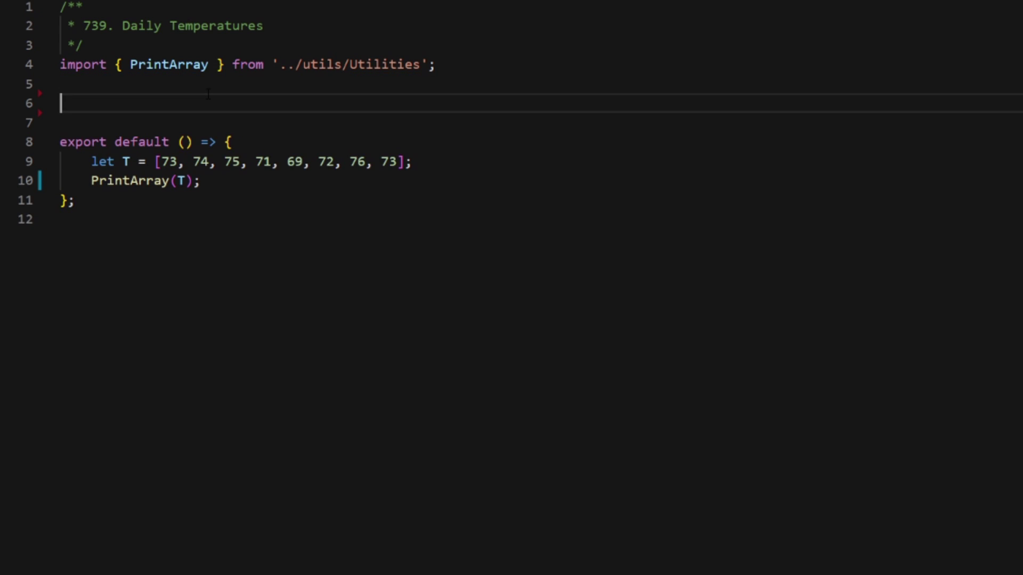
- Use the nfn snippet to declare const dailyTemperatures = (T: number[]): number[] => {}
text(nfn)
key(Tab)
text(dailyTemperatures)
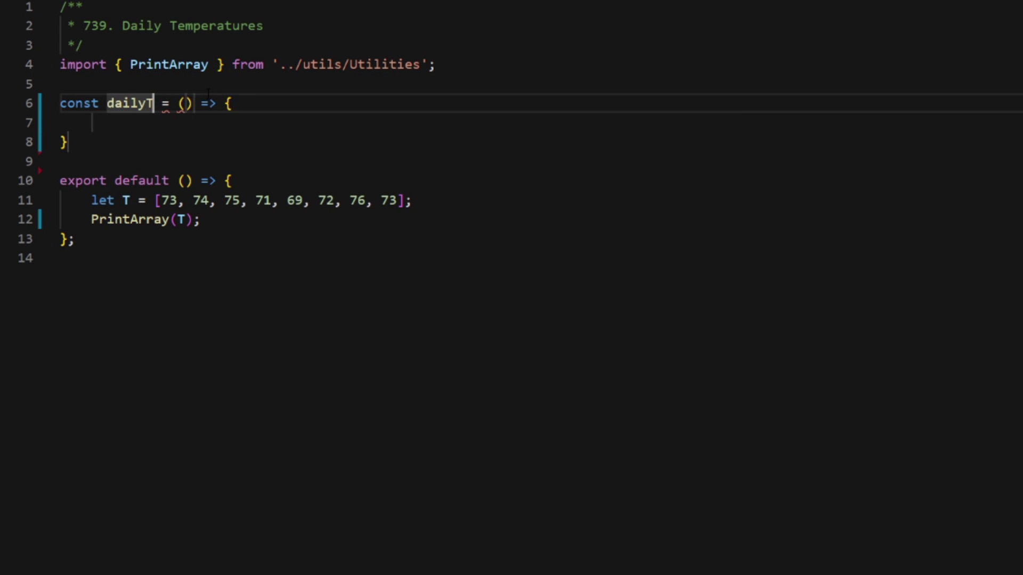
key(Tab)
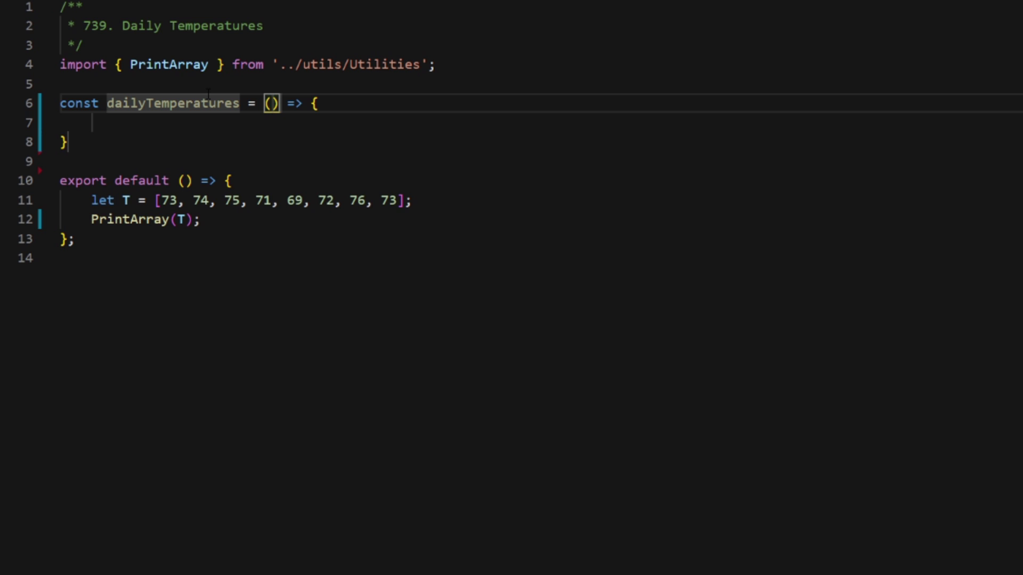
text(T: number[])
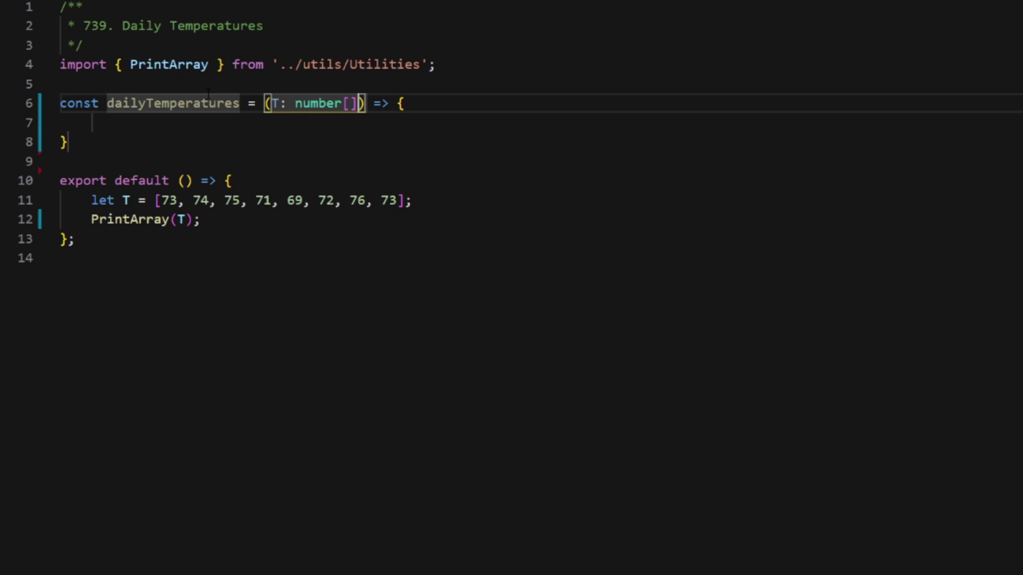
key(Right)
text(: )
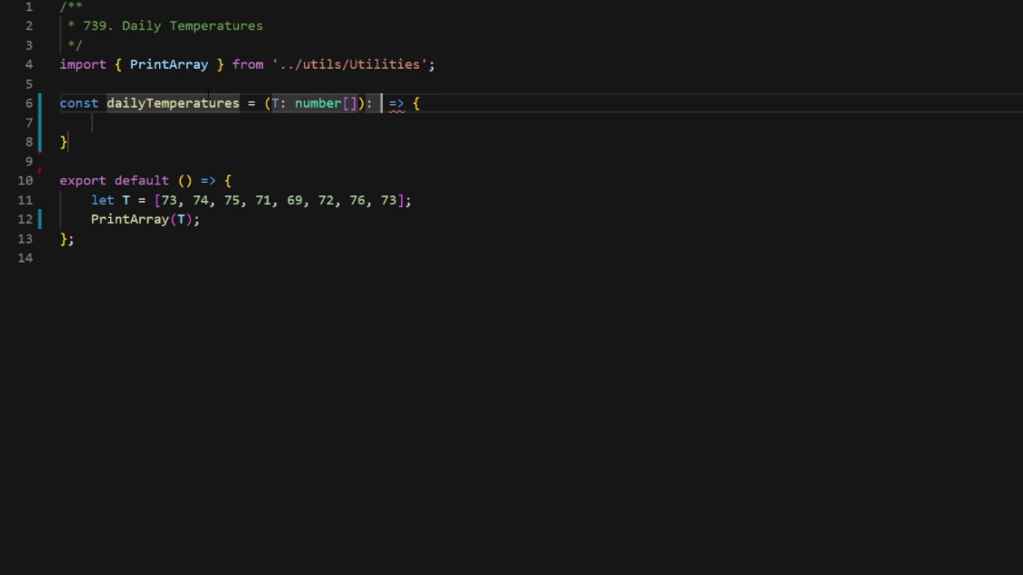
text(number[])
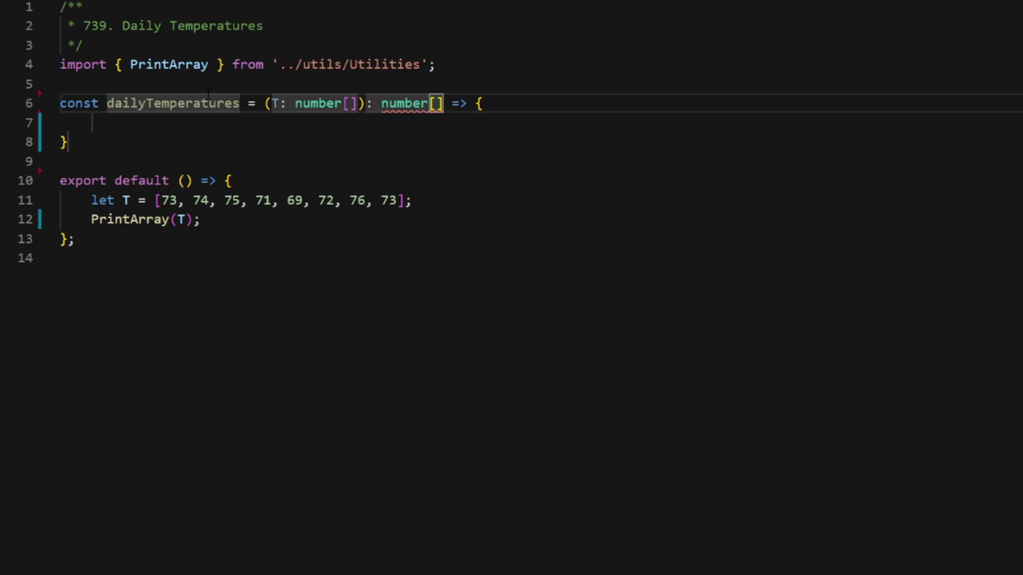
key(Down)
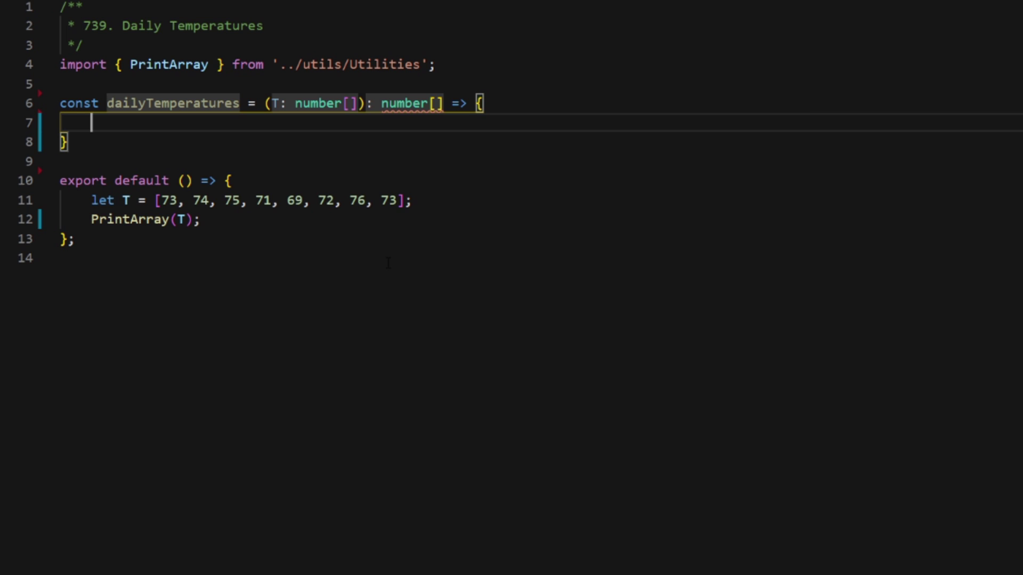
- Initialise result as new Array(T.length).fill(0), save, then declare let stack = []
text(let result = new )
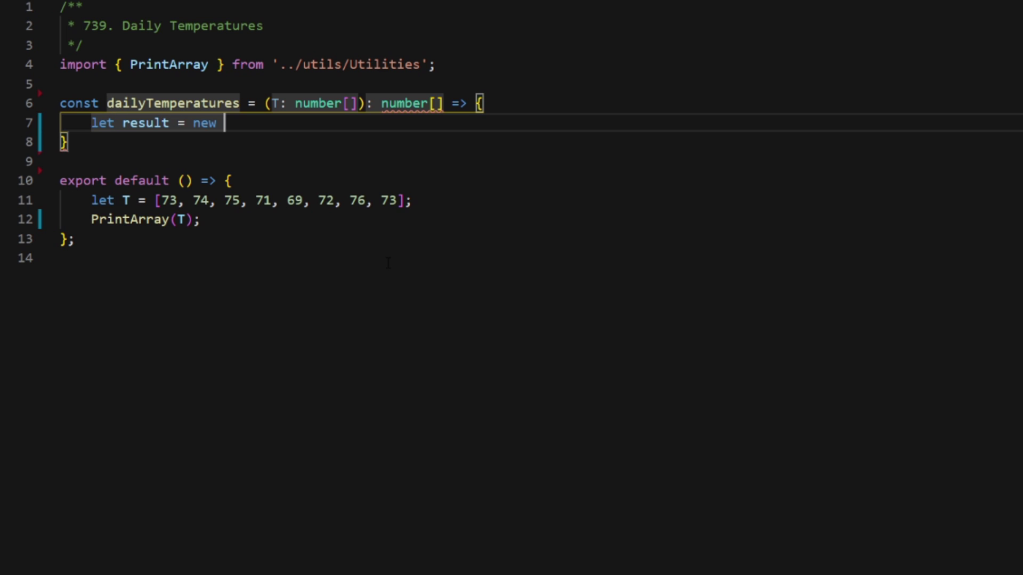
text(Array()
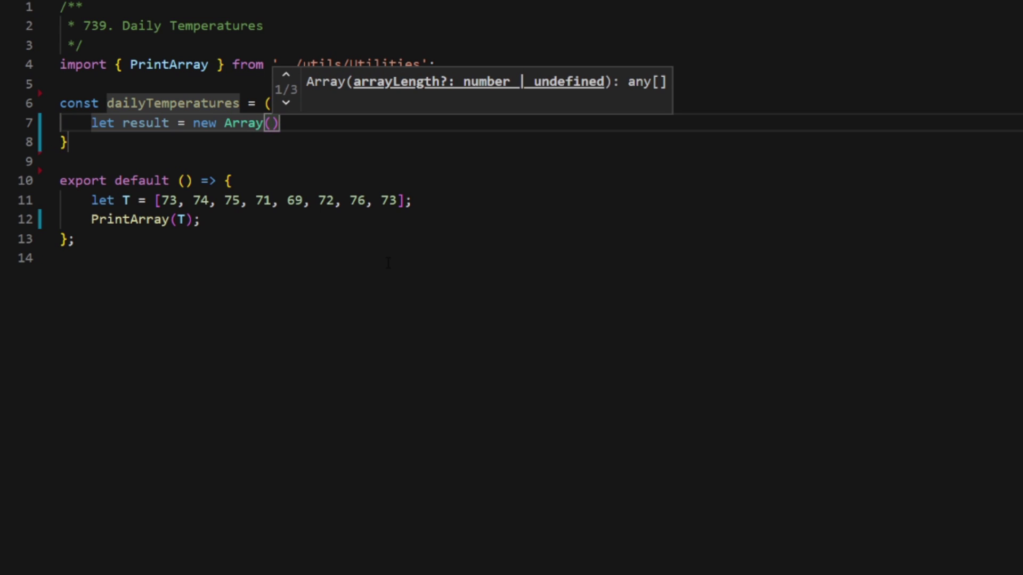
text(T.length)
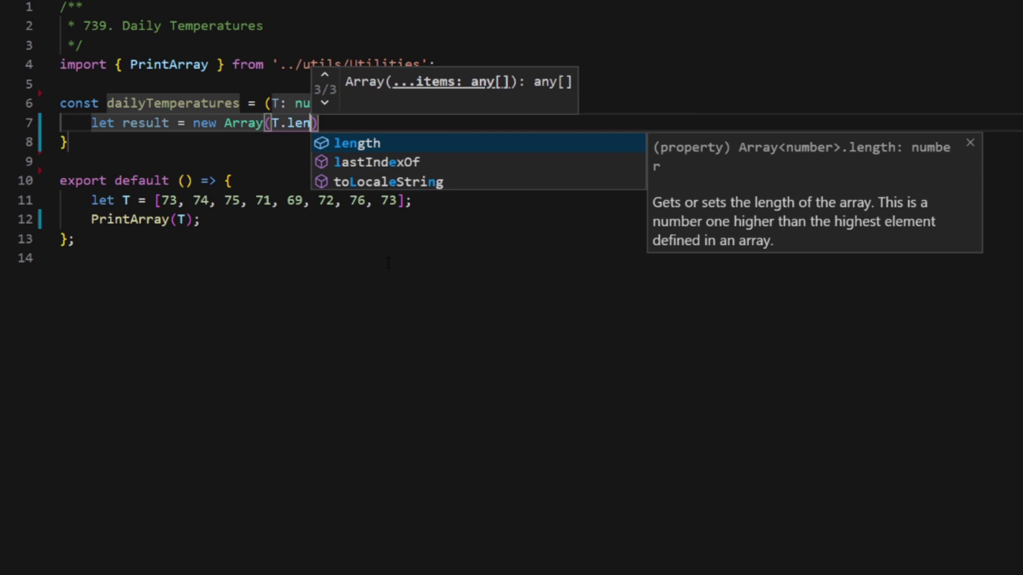
text().fill(0);)
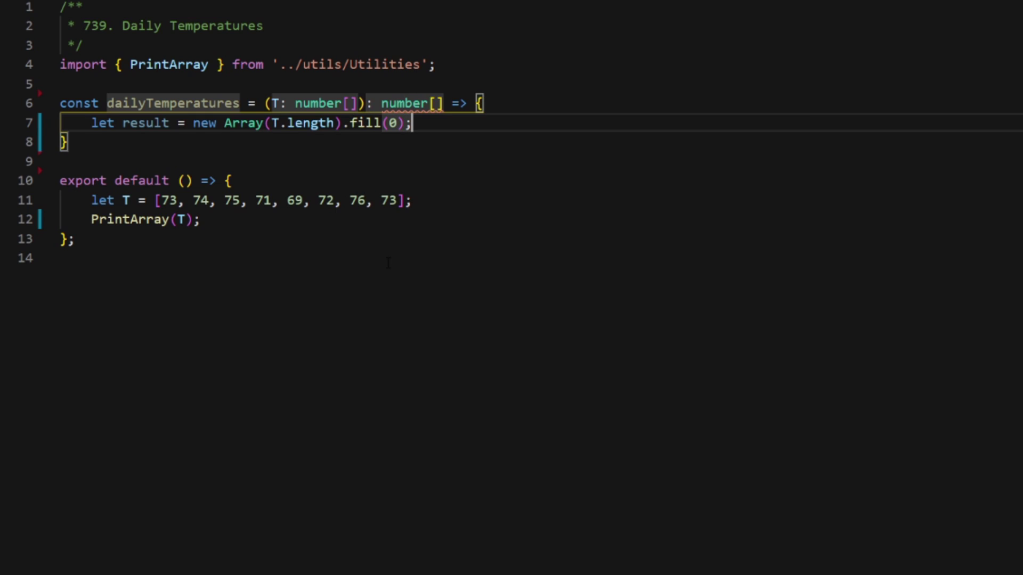
key(ctrl+s)
key(Return)
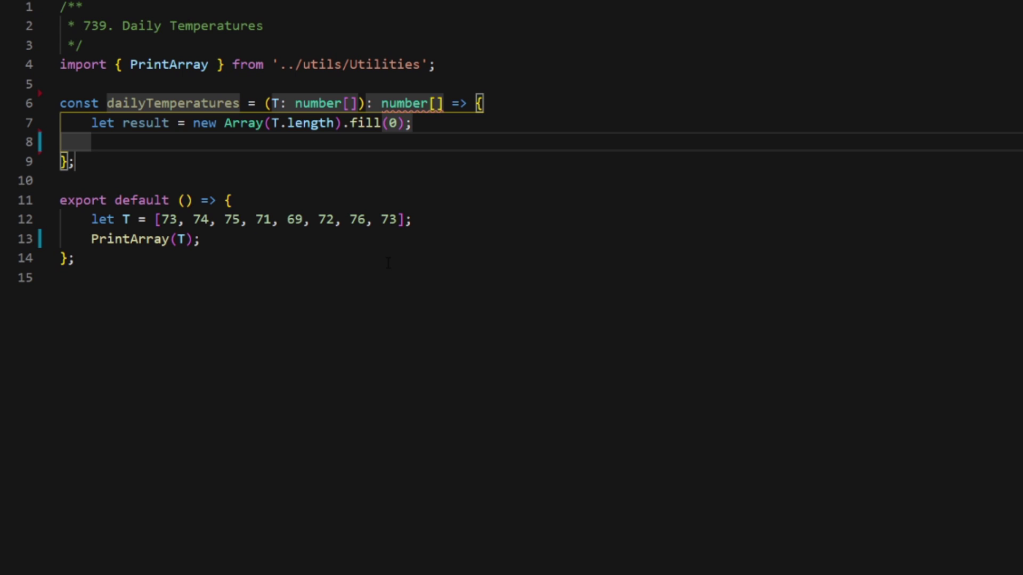
text(let stack = [])
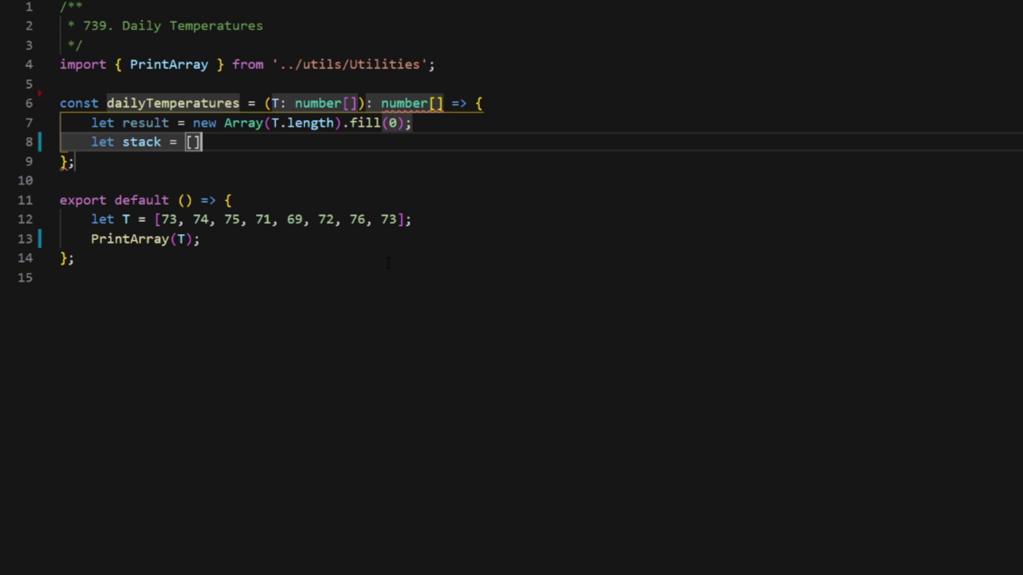
text(;)
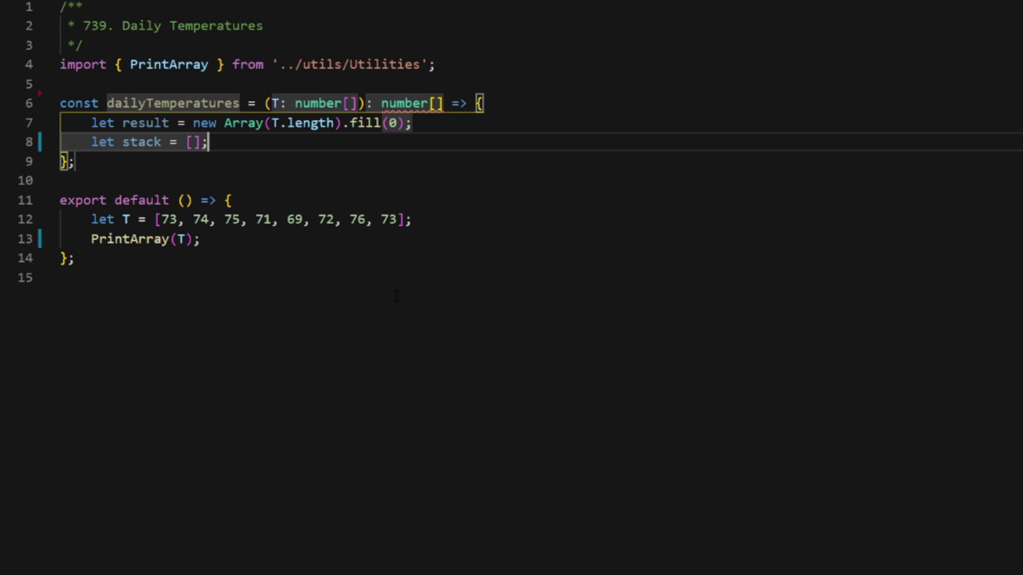